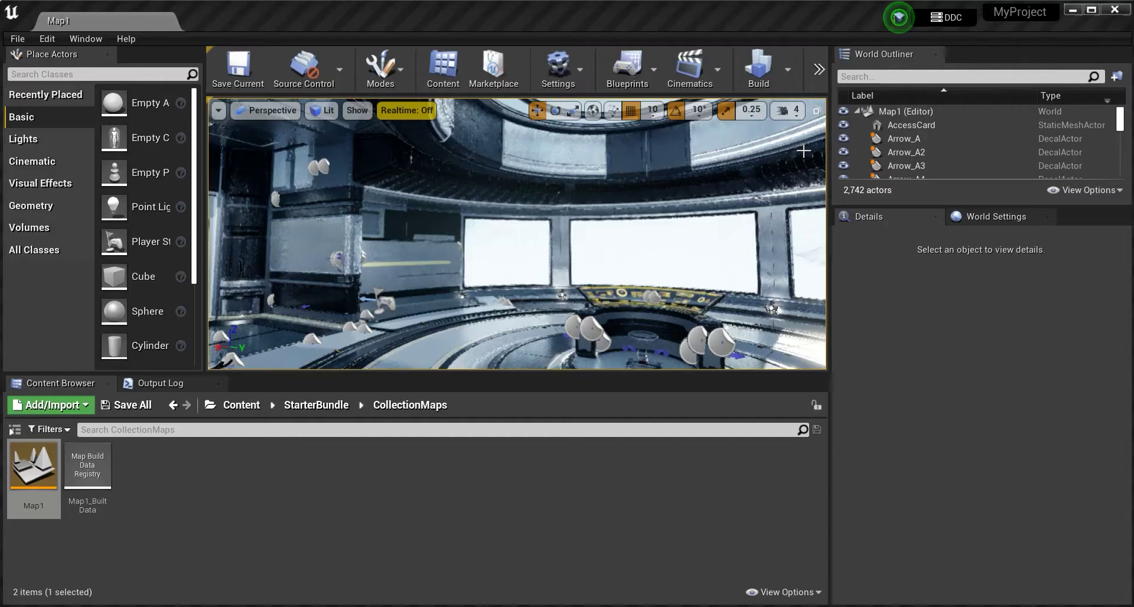
Play the level in a preview window, walk around the command room, and stop the preview.
click(821, 74)
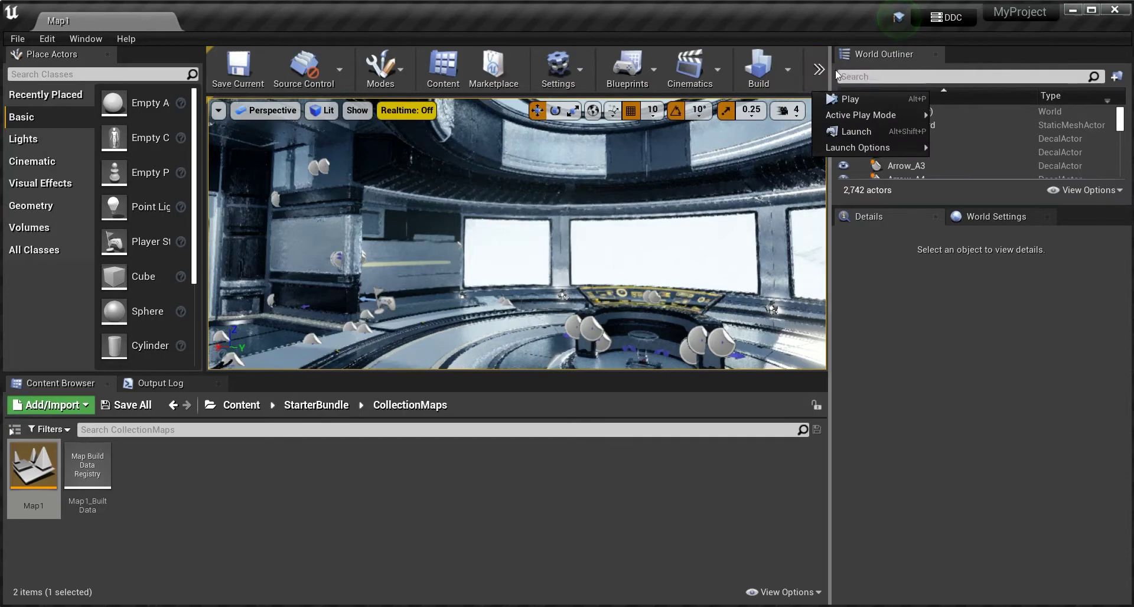
mouse_move(906, 100)
click(848, 101)
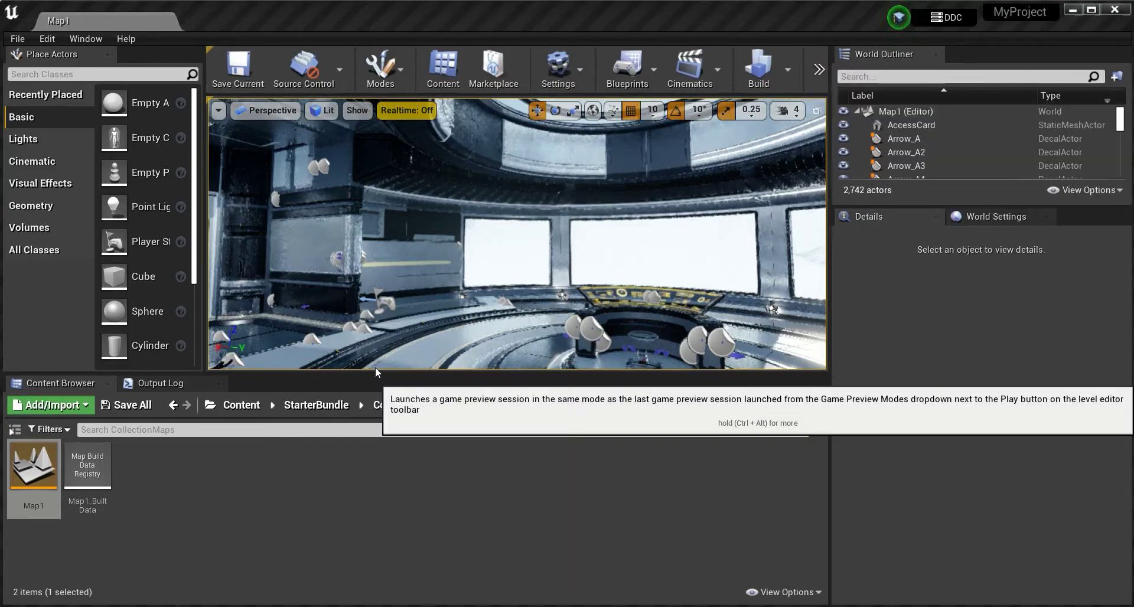
key(w)
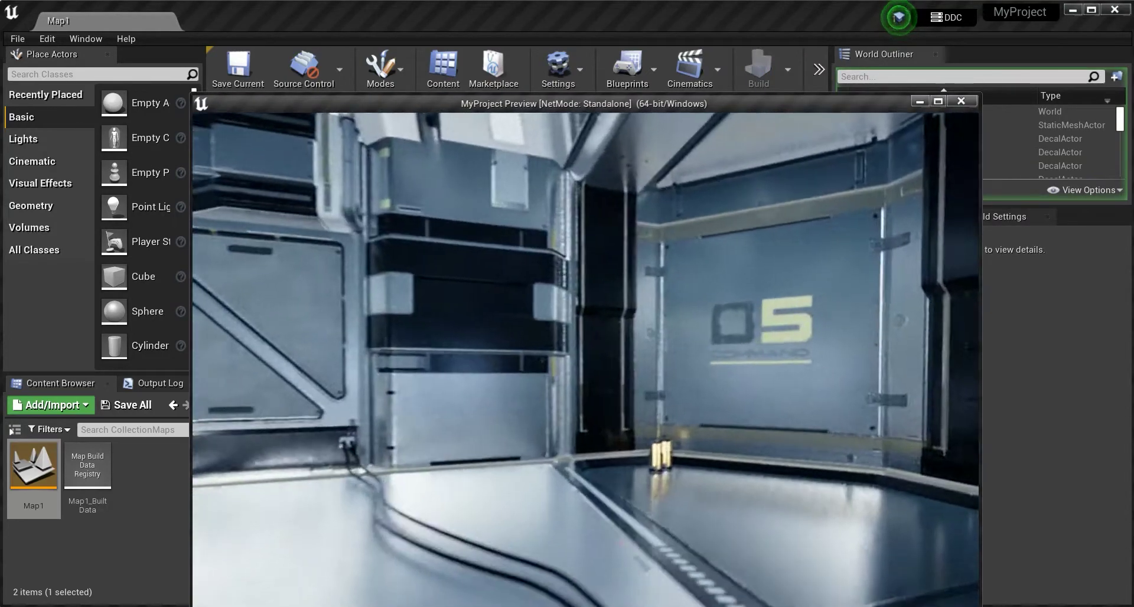
key(a)
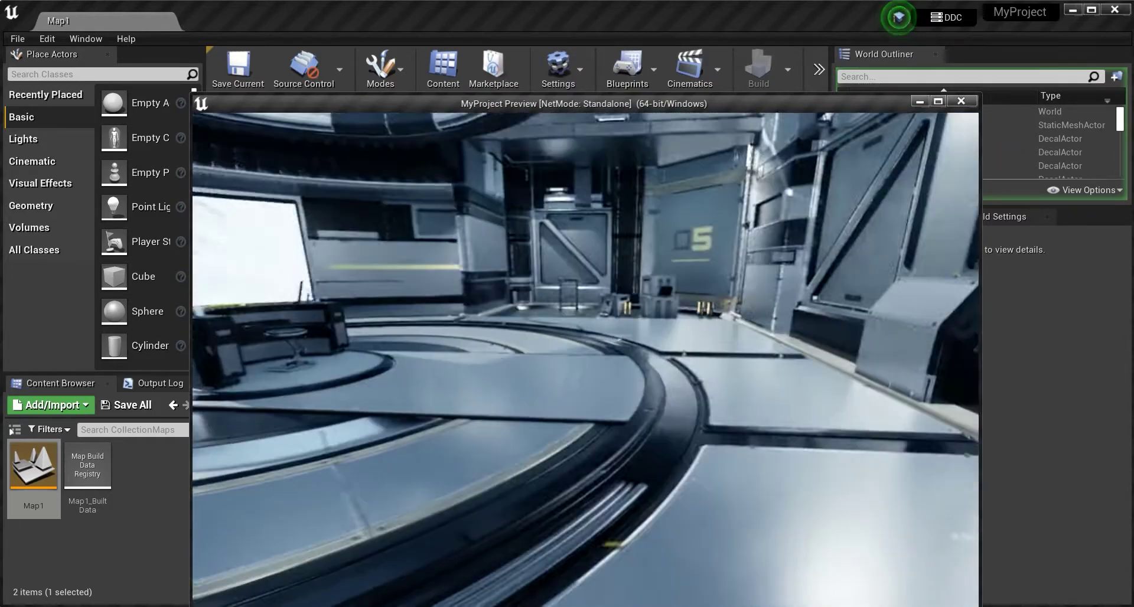
key(d)
key(w)
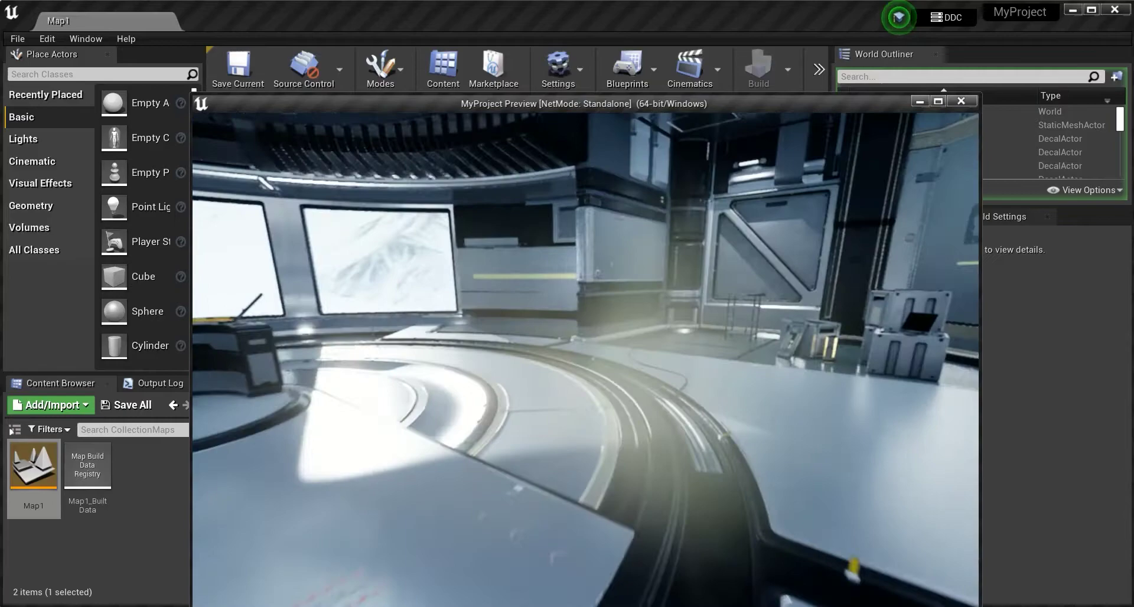
key(d)
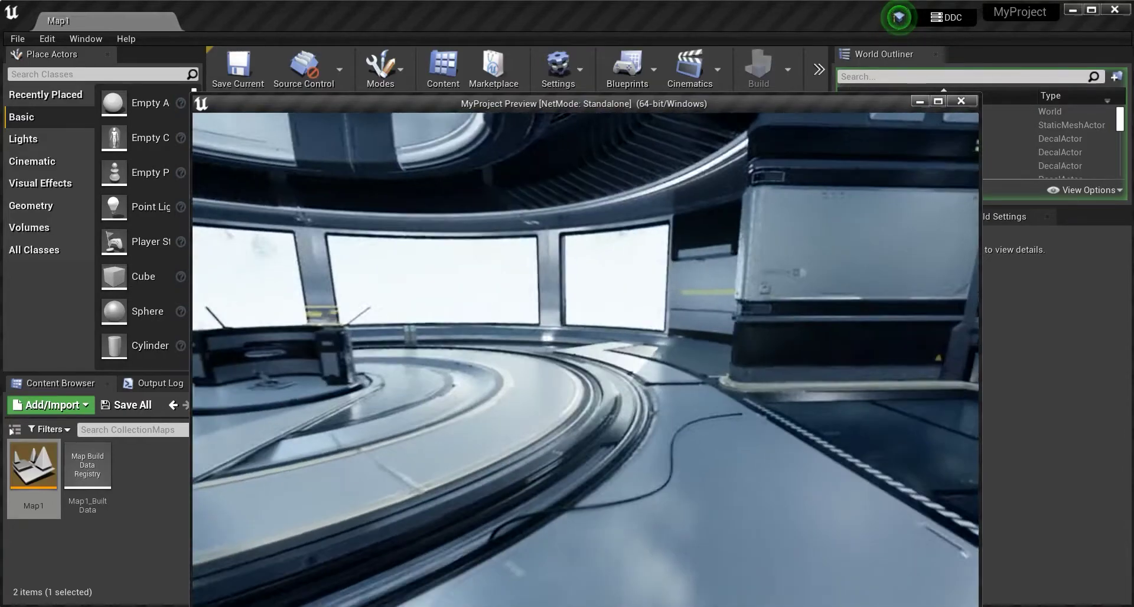
key(a)
key(a)
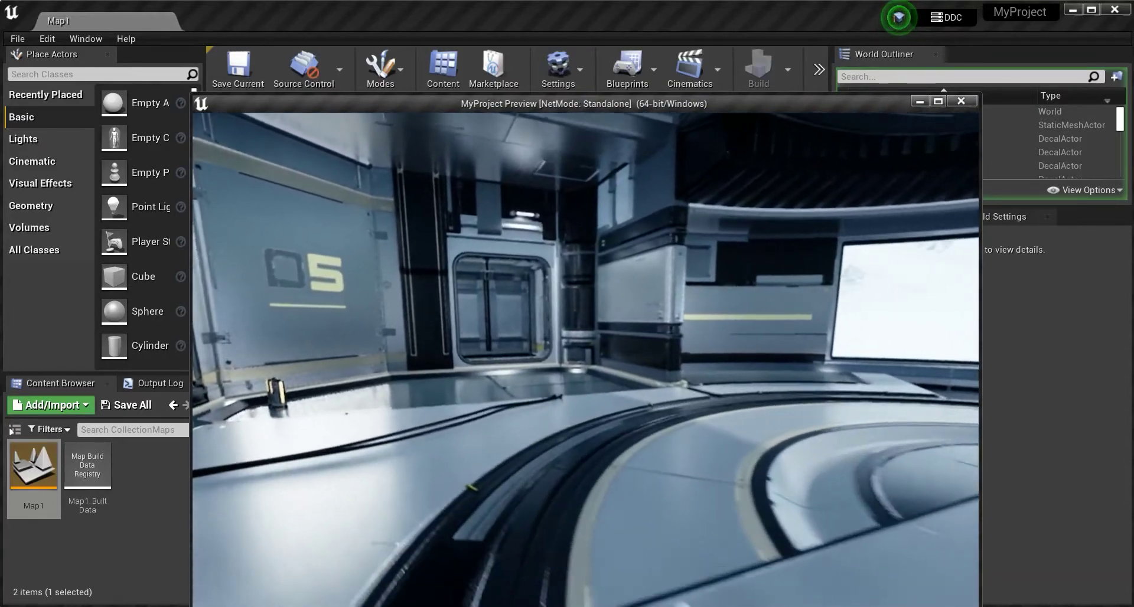
key(w)
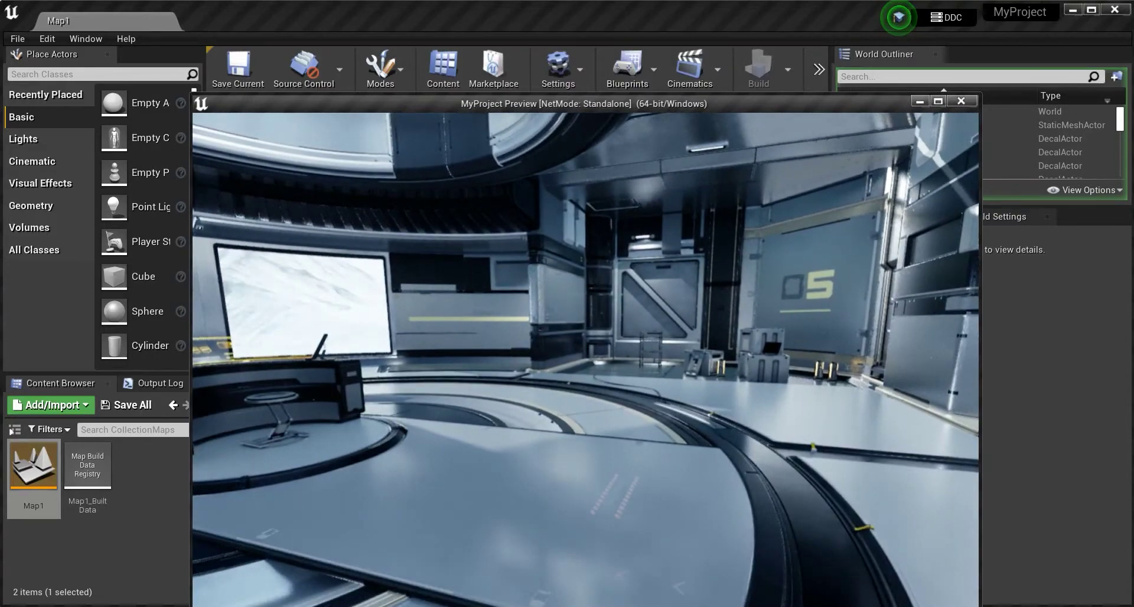
key(w)
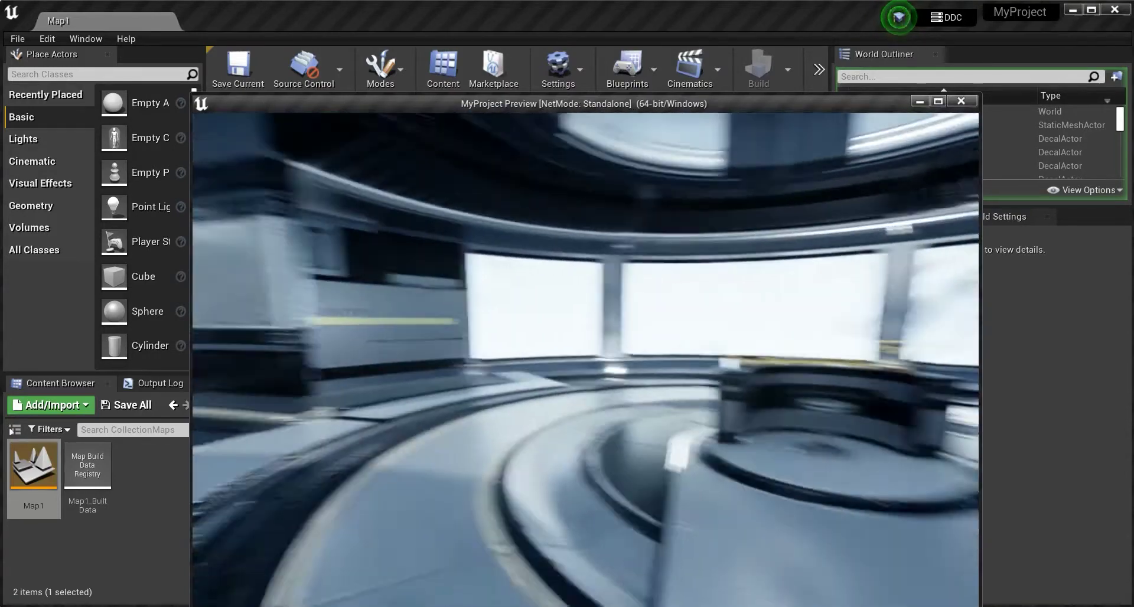
key(w)
key(Escape)
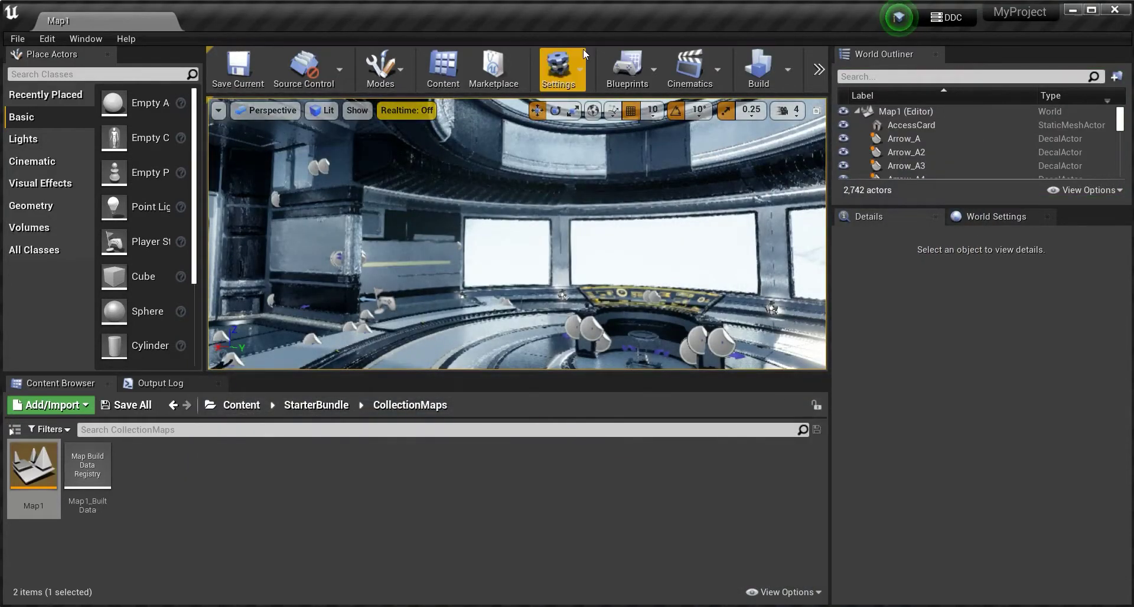
mouse_move(526, 7)
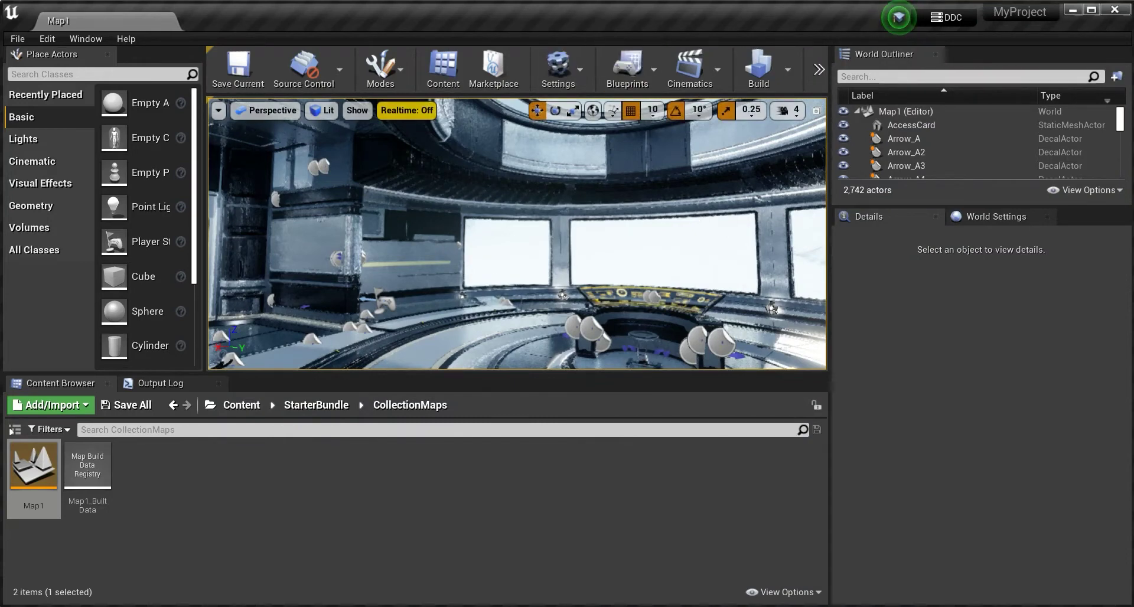
right_drag(453, 255, 549, 296)
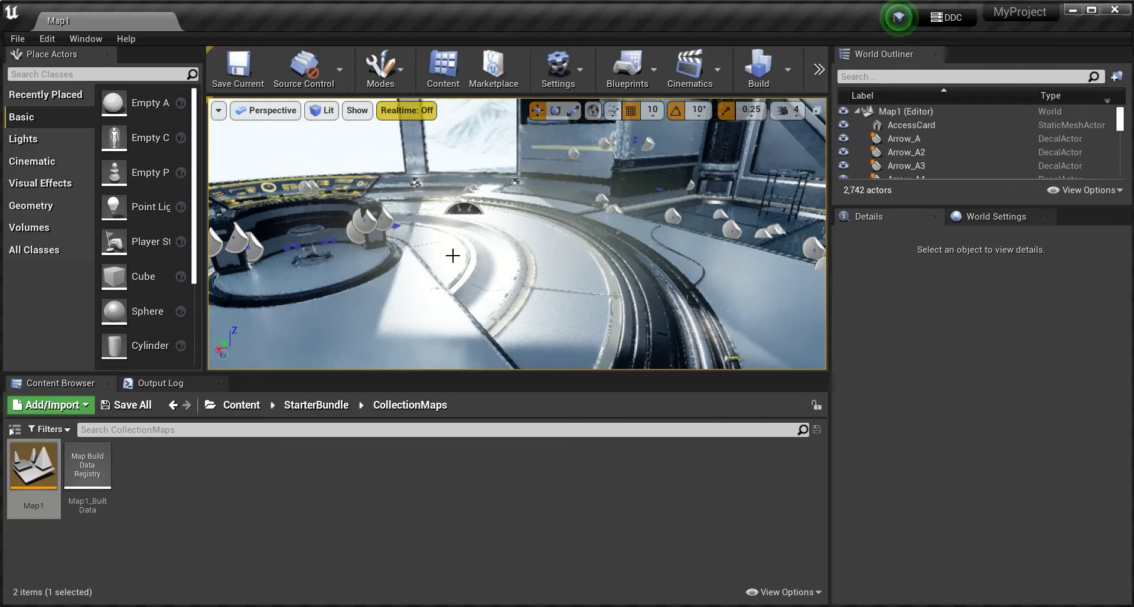
right_drag(506, 238, 517, 215)
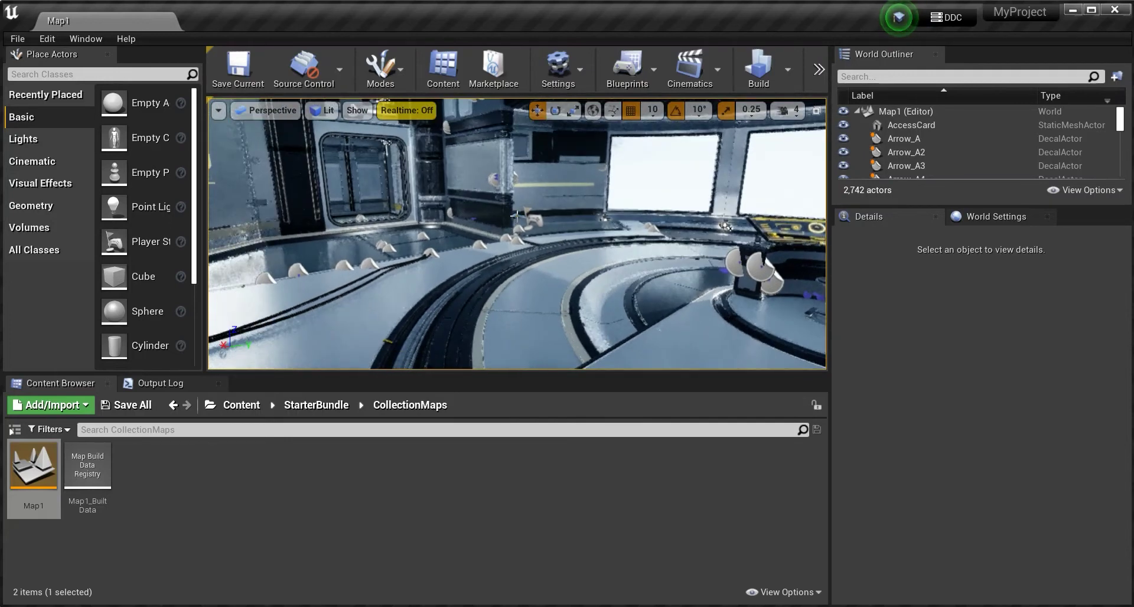
Search the project's plugins for "pixel" to check that Pixel Streaming is enabled, and close the plugin browser.
mouse_move(557, 8)
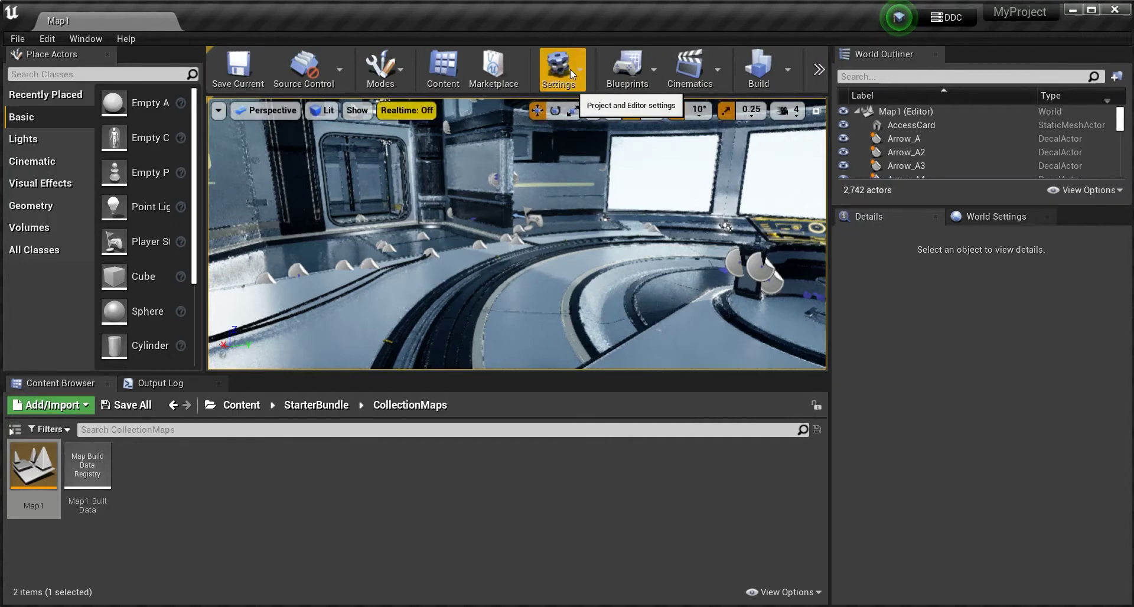
click(46, 39)
click(79, 262)
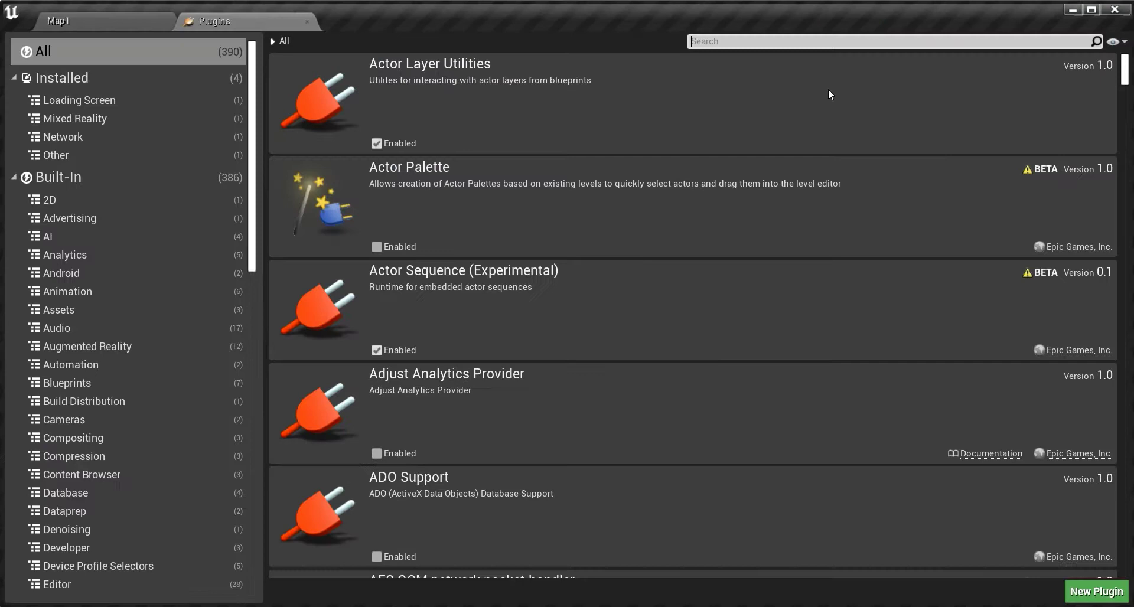
text(pixel)
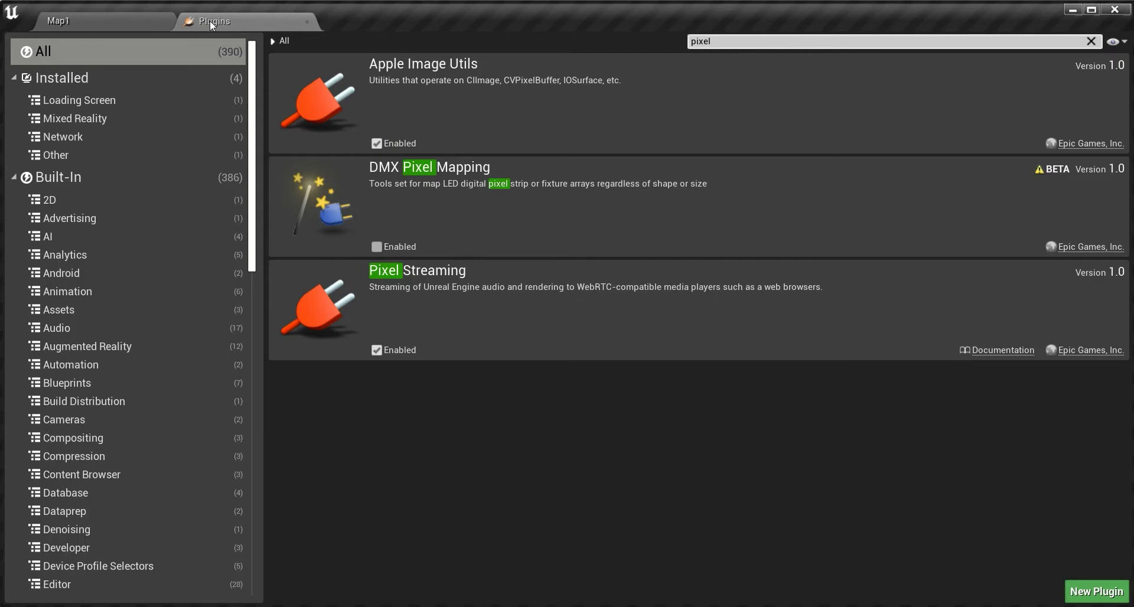
click(302, 20)
Examine the Additional Launch Parameters for standalone games in the Level Editor Play preferences, including the PixelStreamingIP value.
click(51, 38)
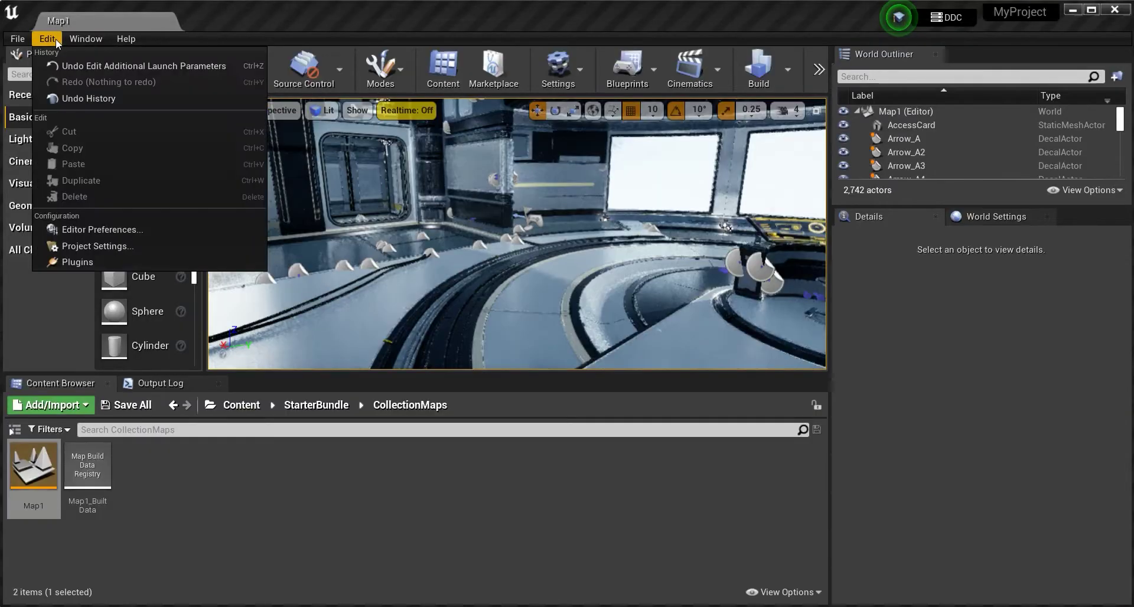
click(90, 232)
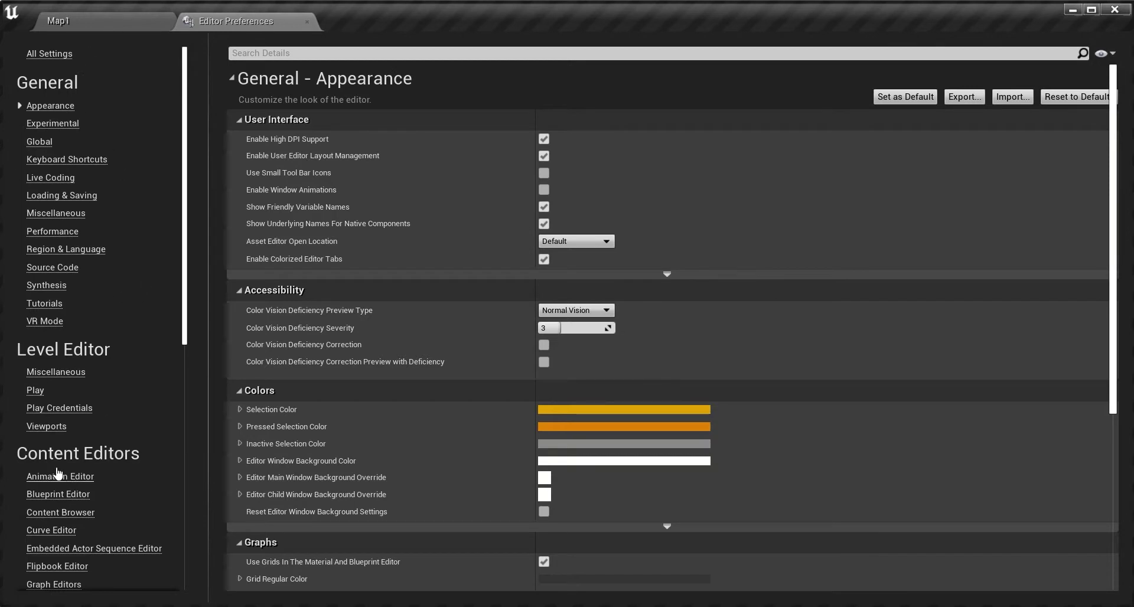
click(35, 390)
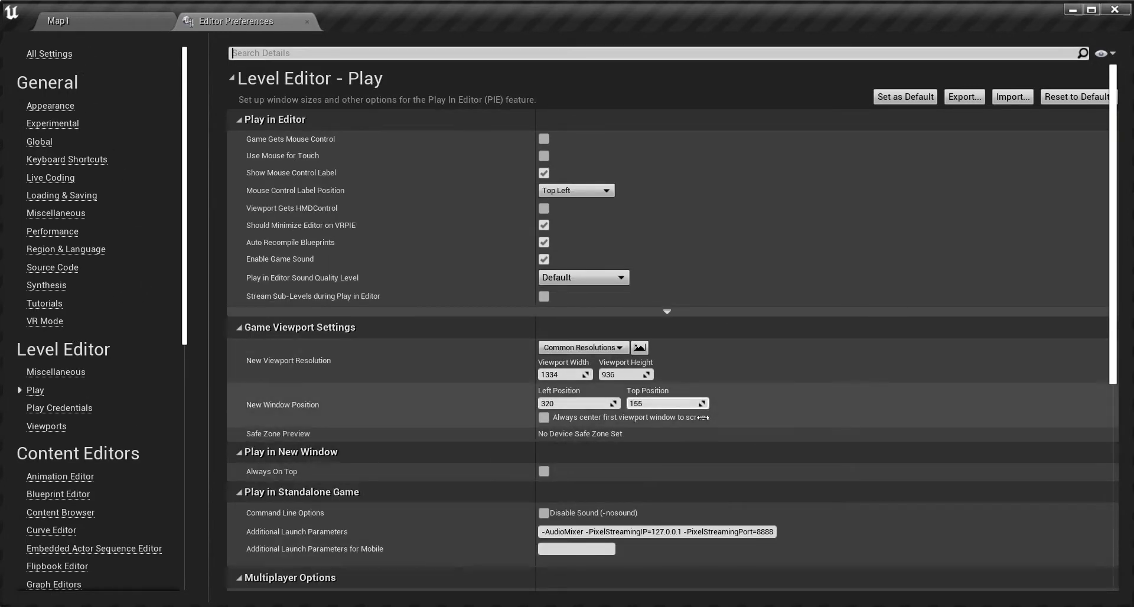
scroll(570, 456, down, 3)
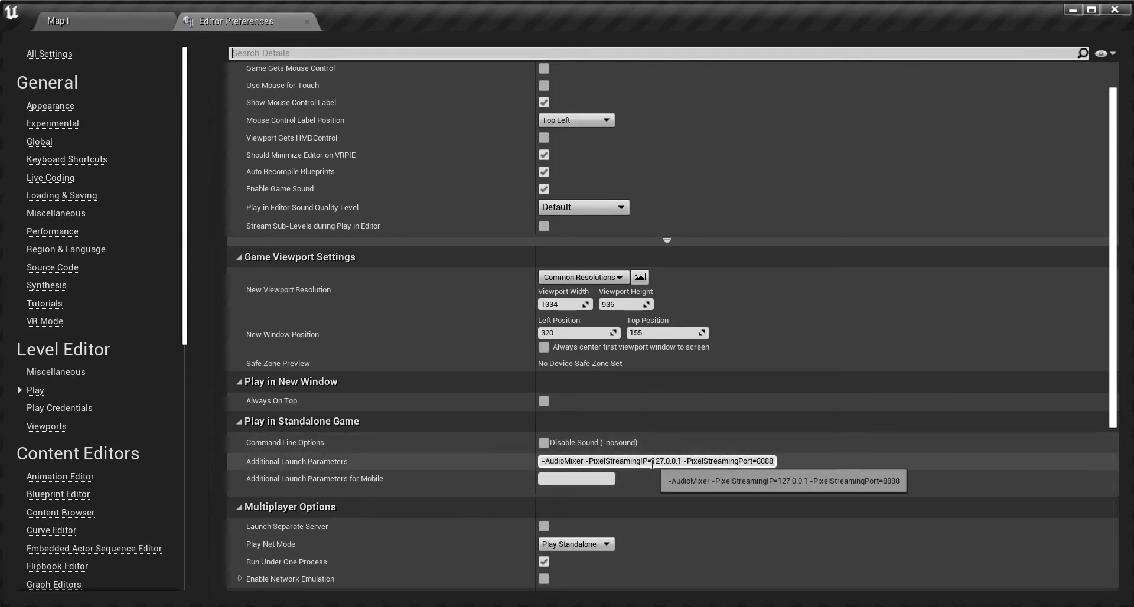
drag(652, 462, 681, 461)
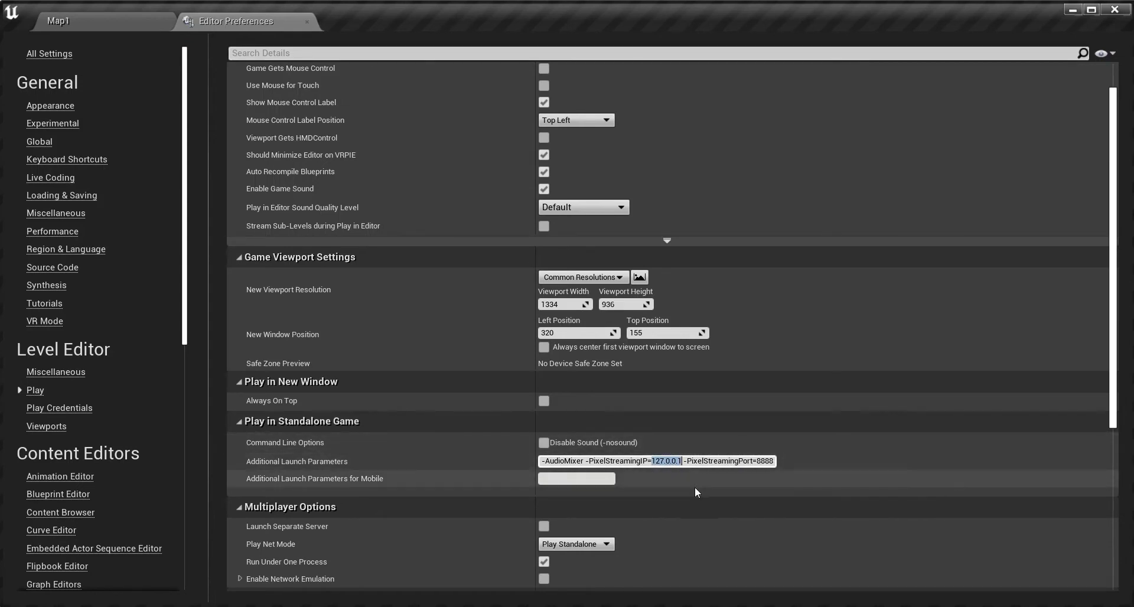
click(701, 421)
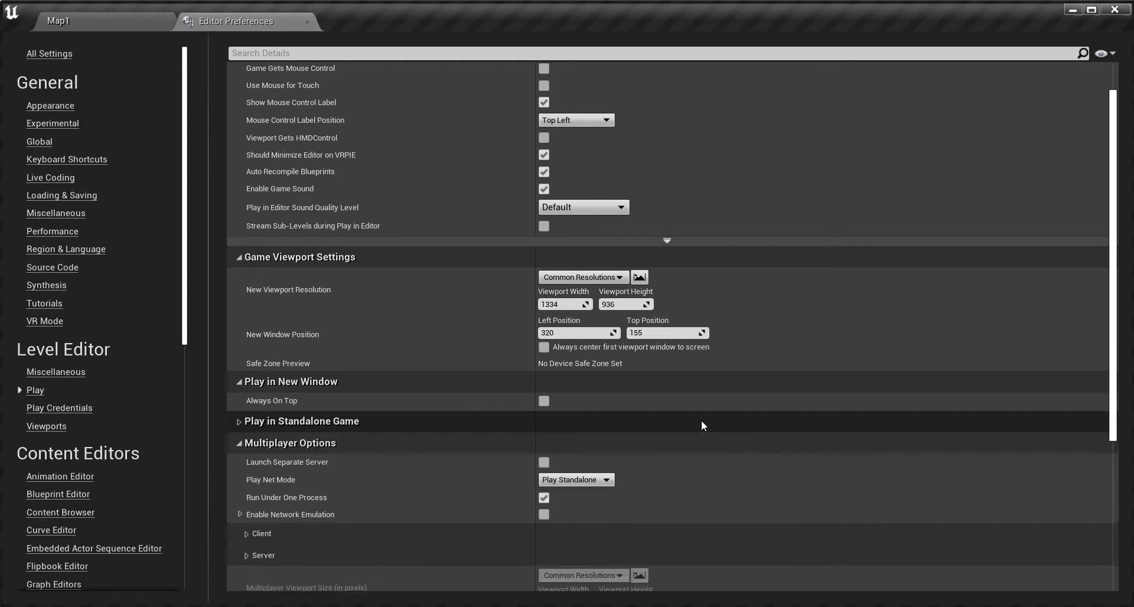
click(243, 421)
Switch to the Pixel Streaming documentation in the browser and highlight its recommended Additional Launch Parameters value.
key(alt+Tab)
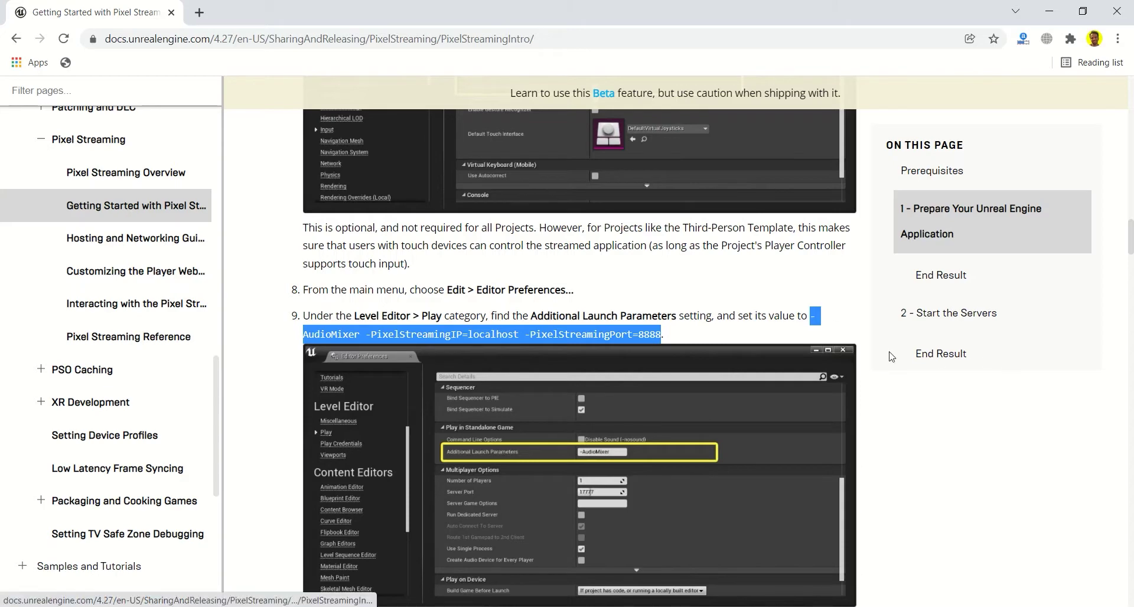
click(827, 334)
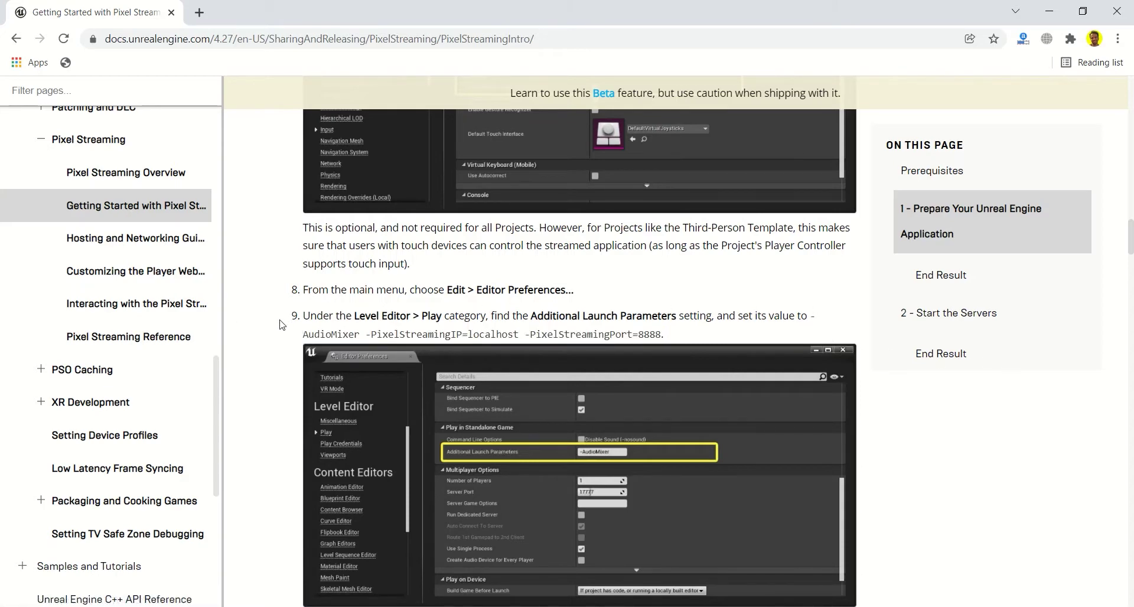
drag(809, 318, 664, 341)
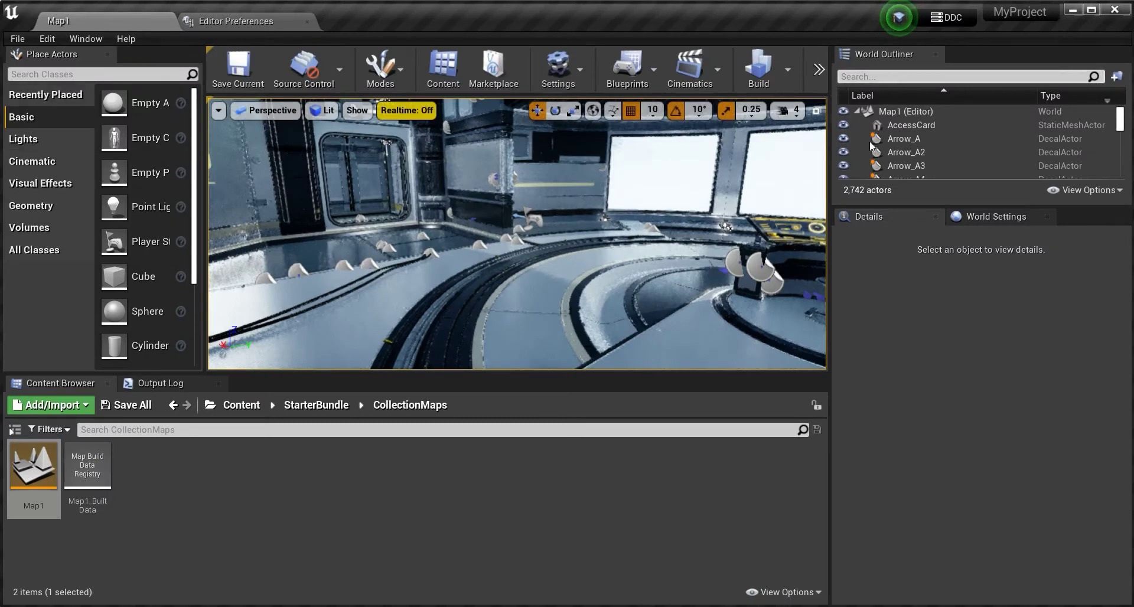
Return to the Unreal Editor and view the target platforms offered for packaging the project.
click(17, 39)
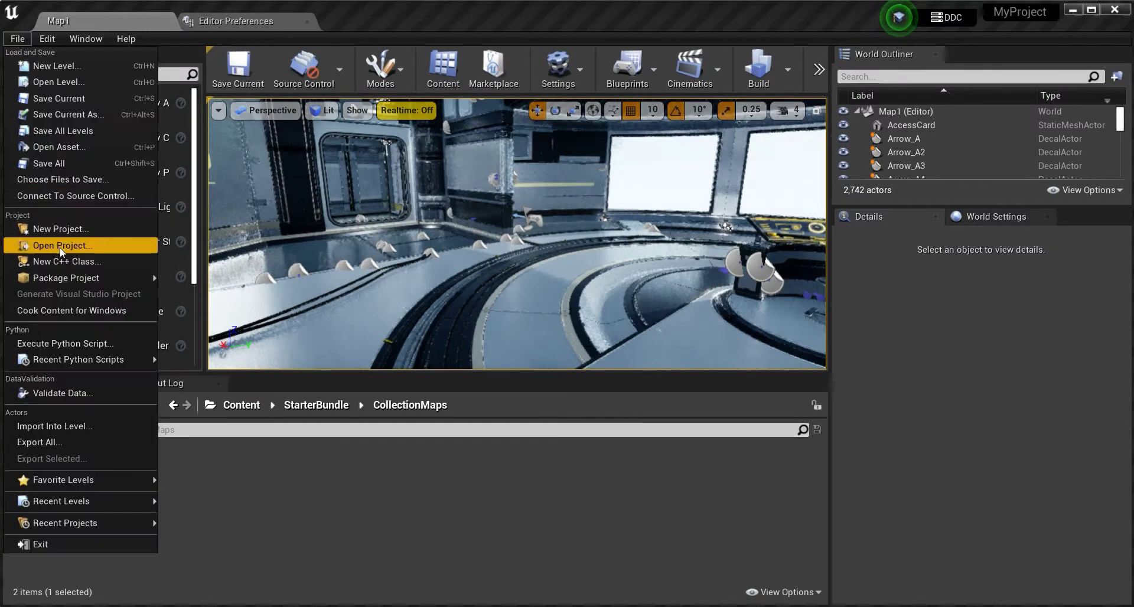
mouse_move(60, 280)
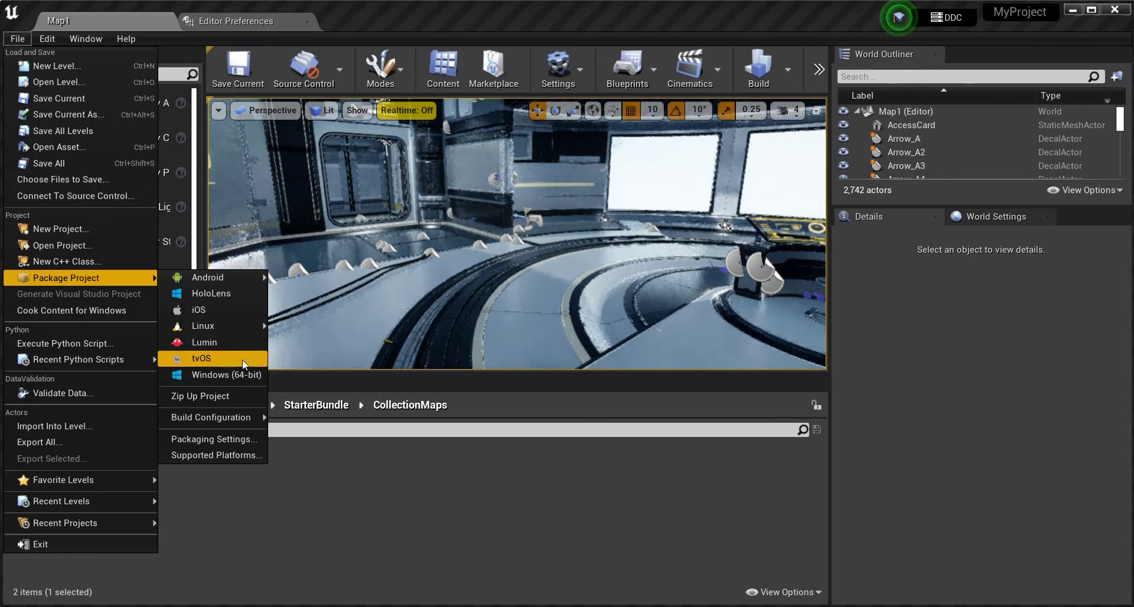
click(525, 14)
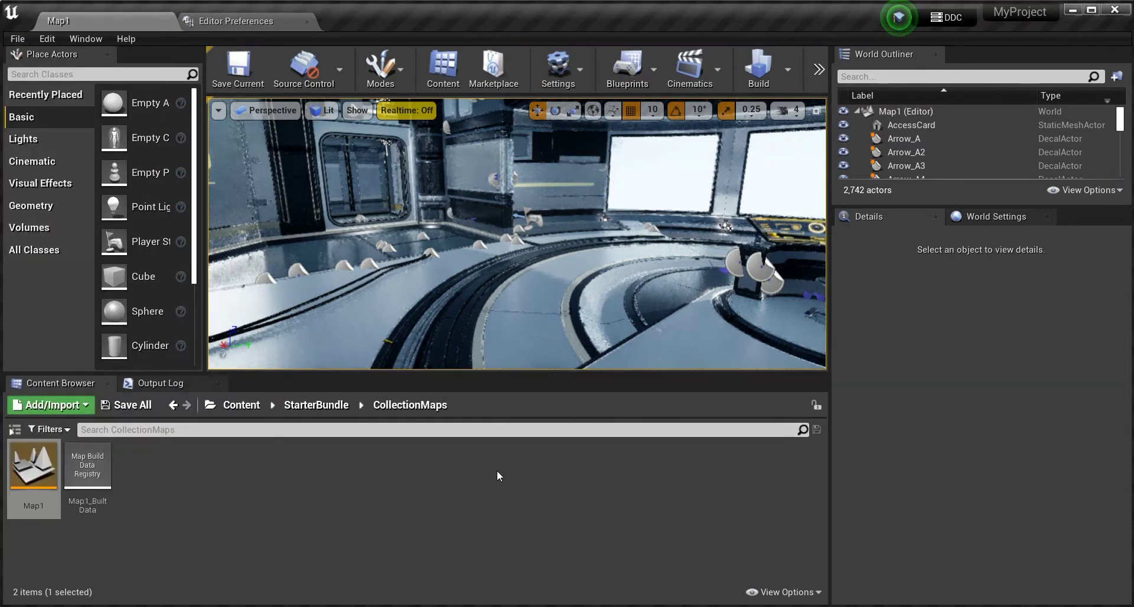
Switch to the packaged WindowsNoEditor folder in File Explorer, create a shortcut to the MyProject application there, and open the shortcut's properties.
click(334, 606)
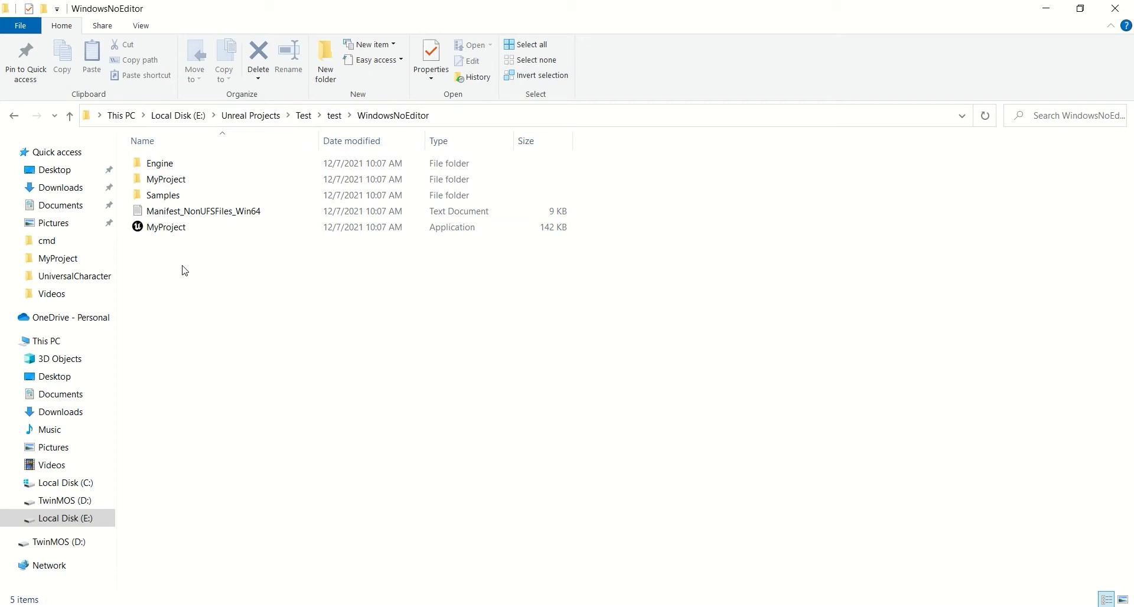
drag(167, 231, 182, 263)
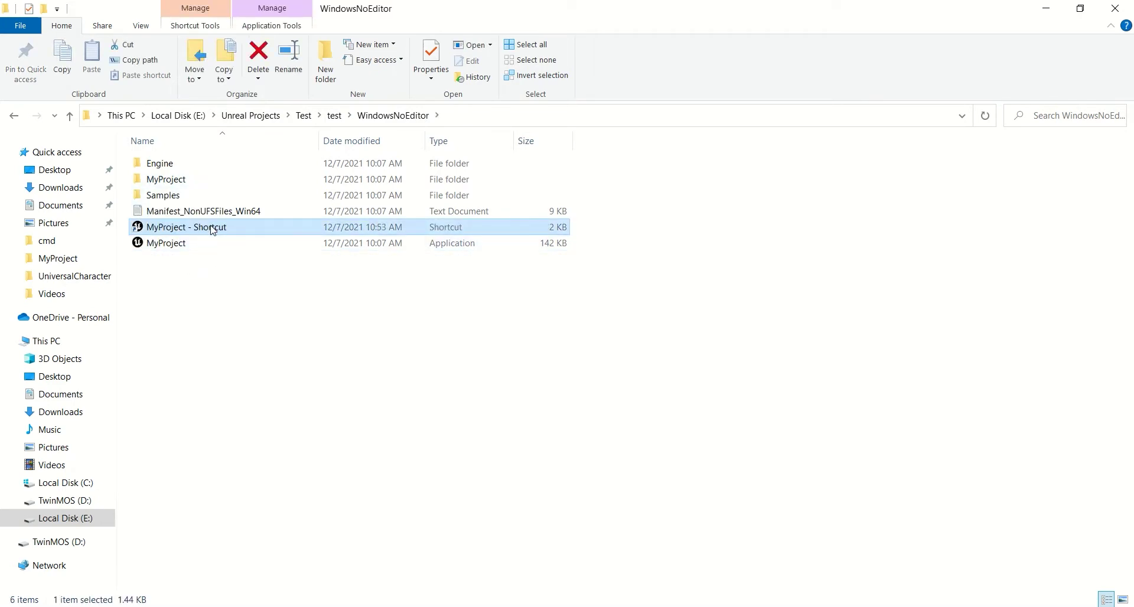
right_click(175, 230)
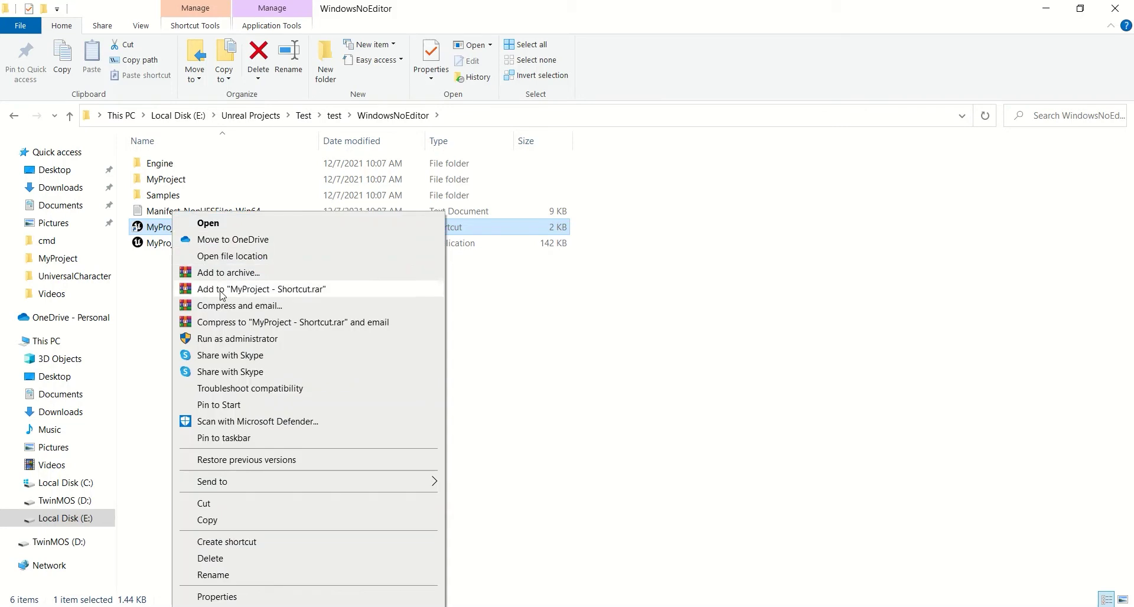
click(220, 598)
drag(349, 216, 481, 145)
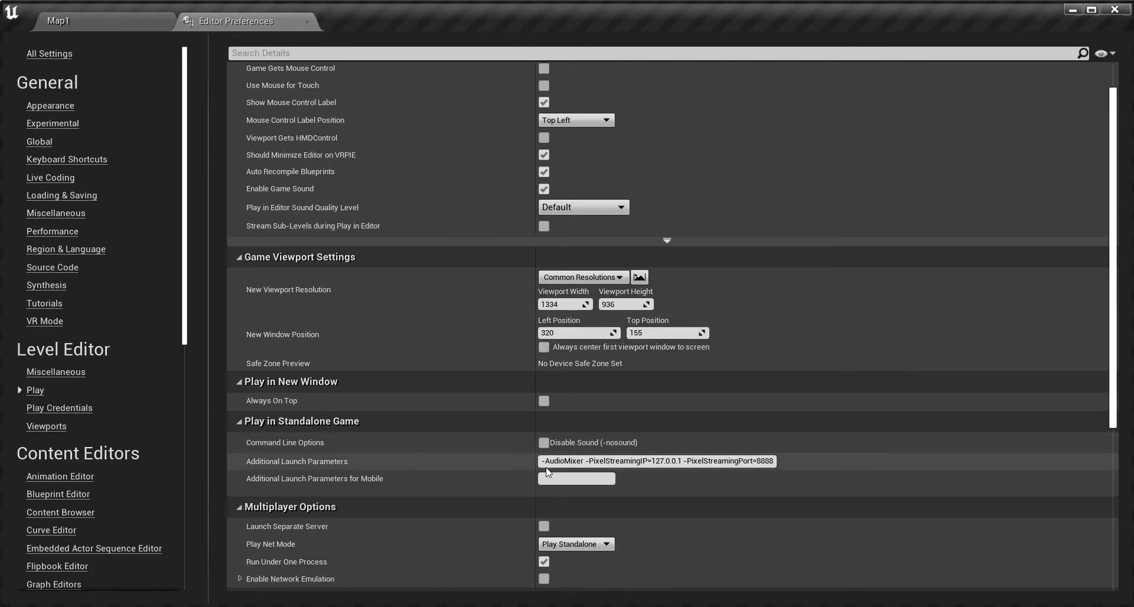
Copy the editor's Additional Launch Parameters and append them to the MyProject shortcut's target: -AudioMixer -PixelStreamingIP=127.0.0.1 -PixelStreamingPort=8888.
click(544, 461)
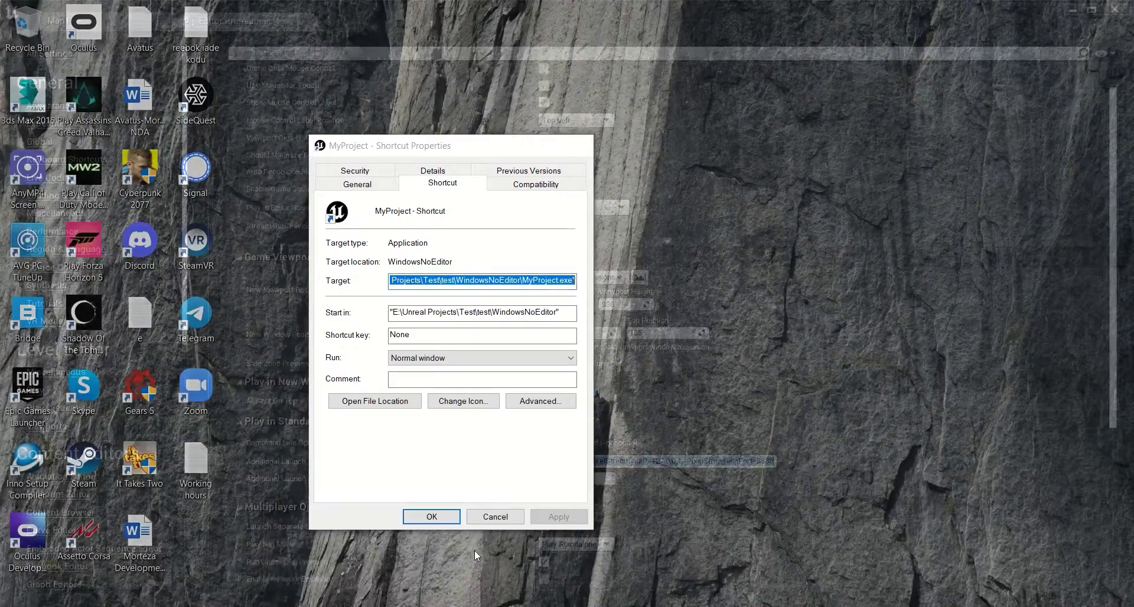
click(489, 556)
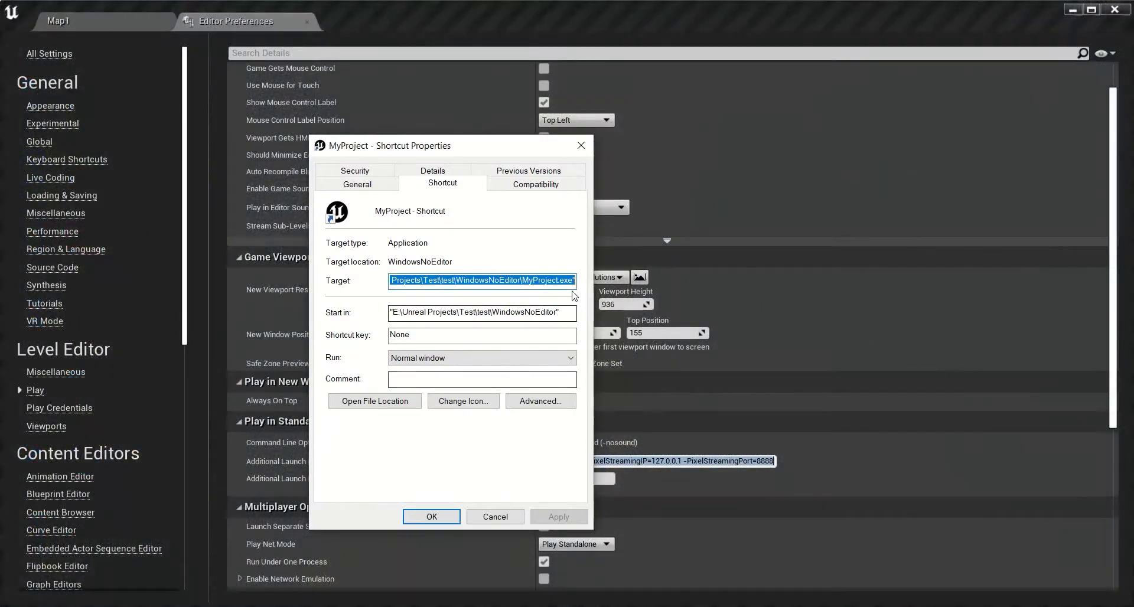
click(574, 286)
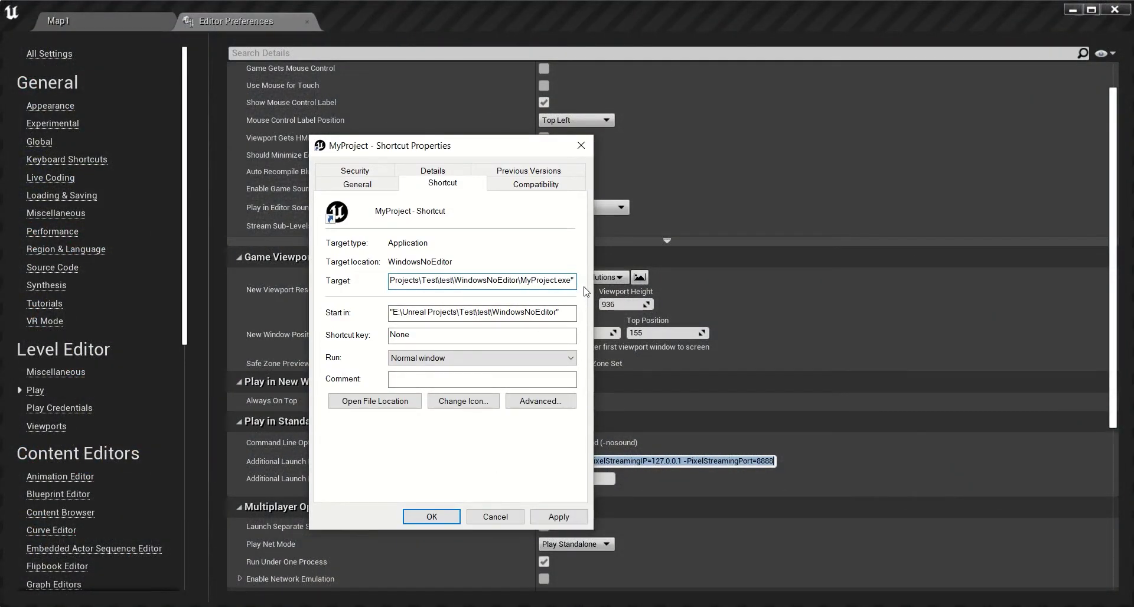
key(ctrl+v)
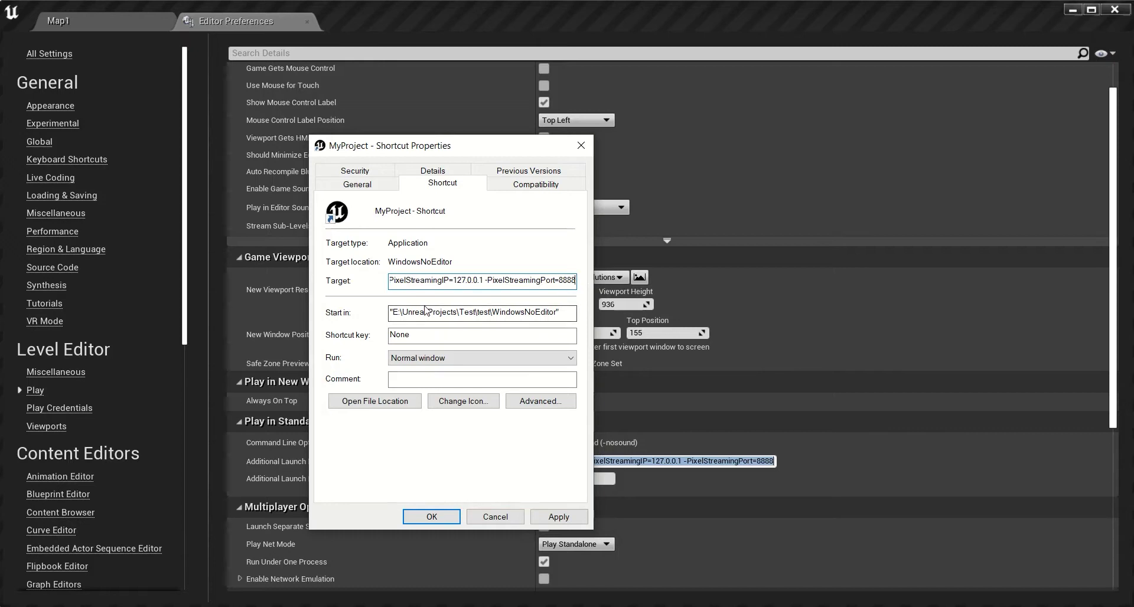
Check the pasted launch parameters back to the executable path in the shortcut's target and save the shortcut properties.
key(Left)
key(Left)
key(Left)
key(Left)
key(Left)
key(Left)
key(Left)
key(Left)
key(Left)
key(Left)
key(Left)
key(Left)
key(Left)
key(Left)
key(Left)
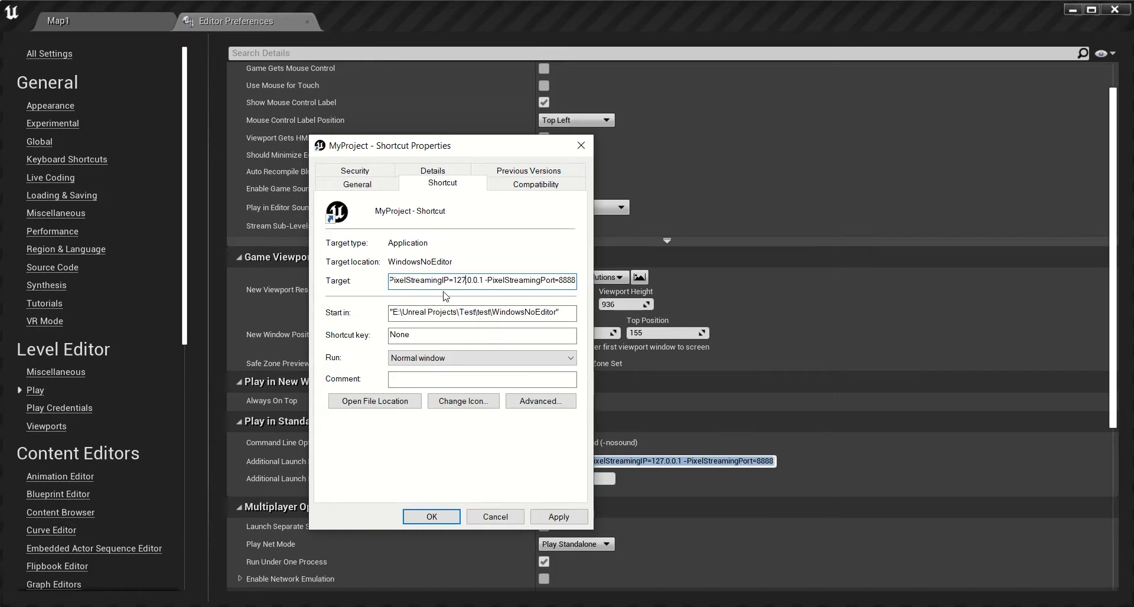
key(Left)
key(Left)
key(Left)
key(Left)
key(Left)
key(Left)
key(Left)
key(Left)
key(Left)
key(Left)
key(Left)
key(Left)
key(Left)
key(Left)
key(Left)
key(Left)
key(Left)
key(Left)
key(Left)
key(Left)
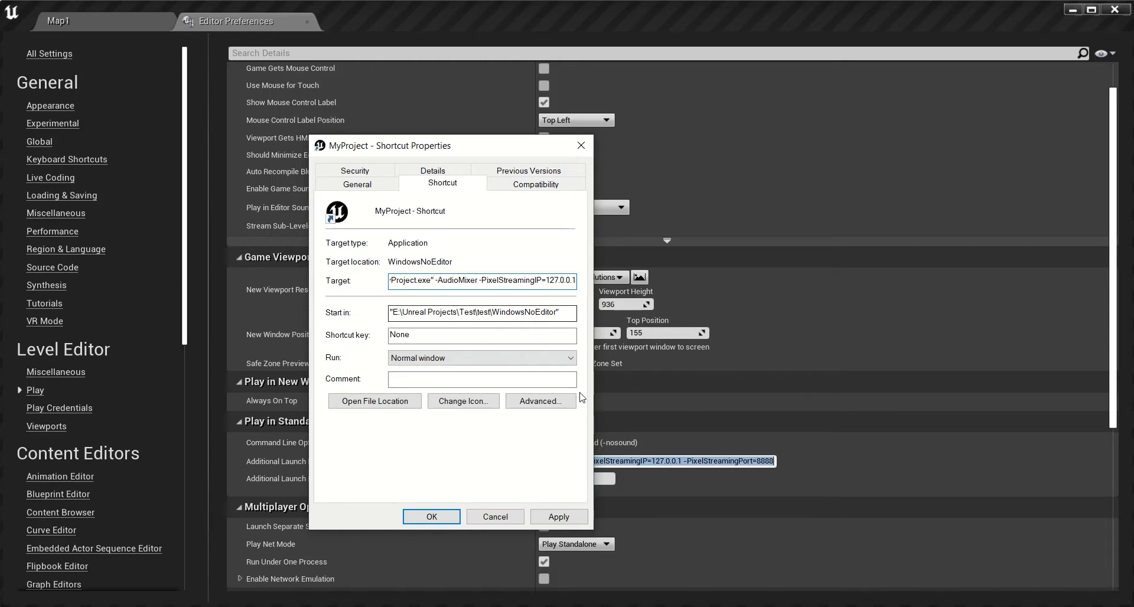
click(431, 516)
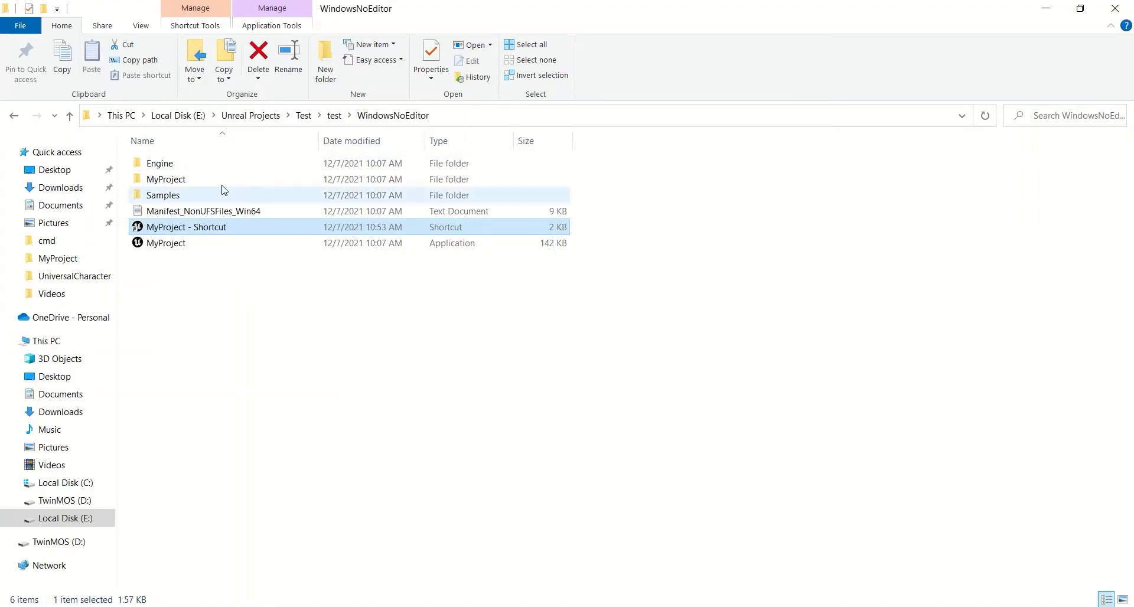
In the WindowsNoEditor folder, open Samples\PixelStreaming\WebServers\SignallingWebServer\platform_scripts\cmd and run the setup batch file.
double_click(180, 196)
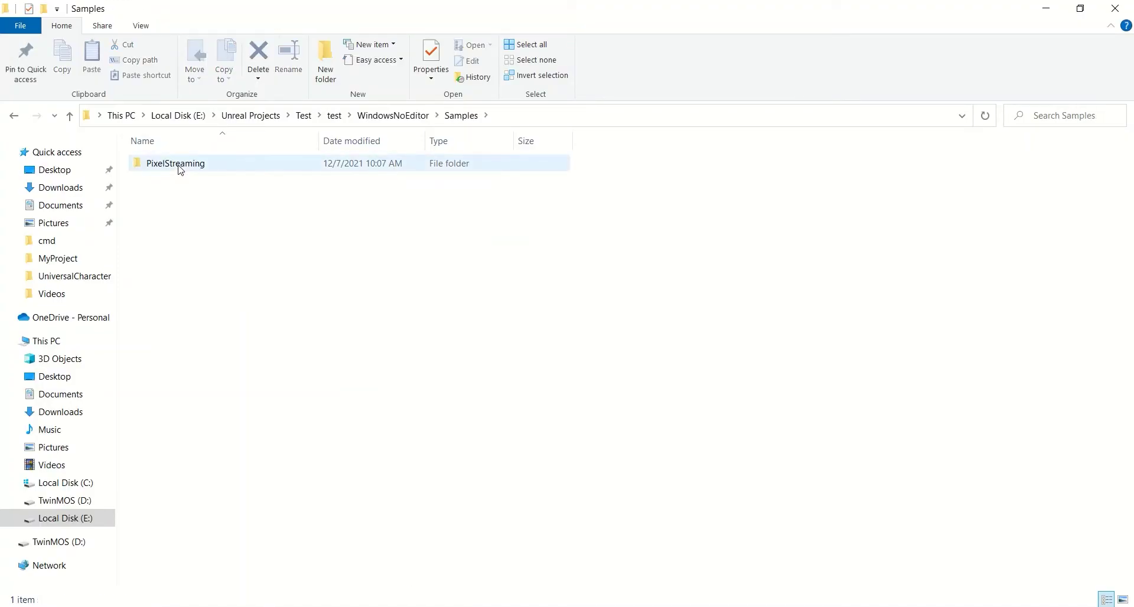
double_click(177, 166)
double_click(182, 171)
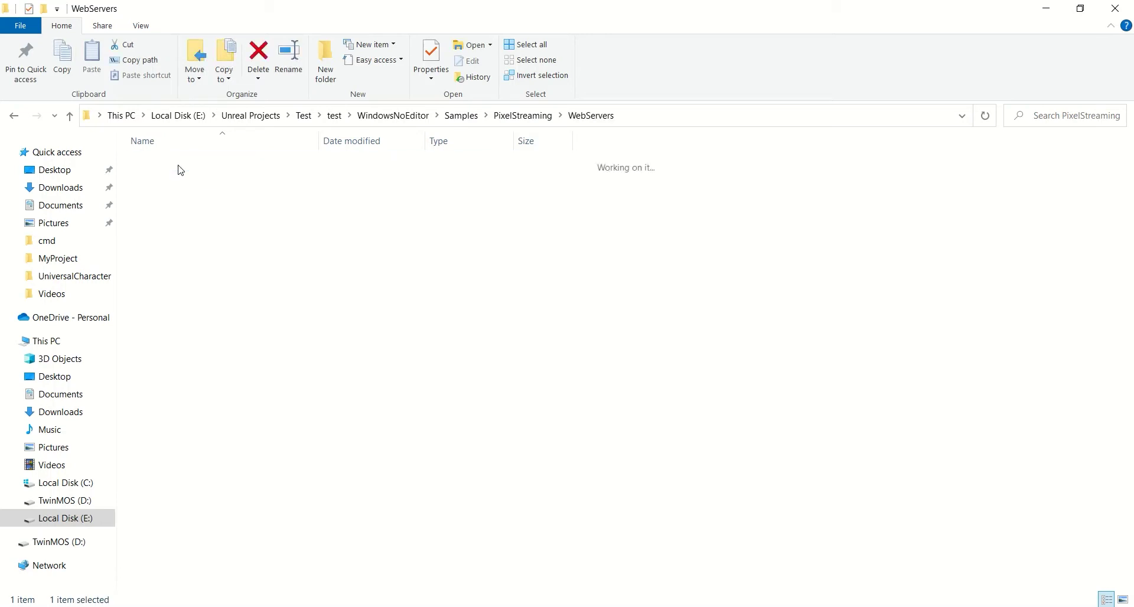
click(180, 189)
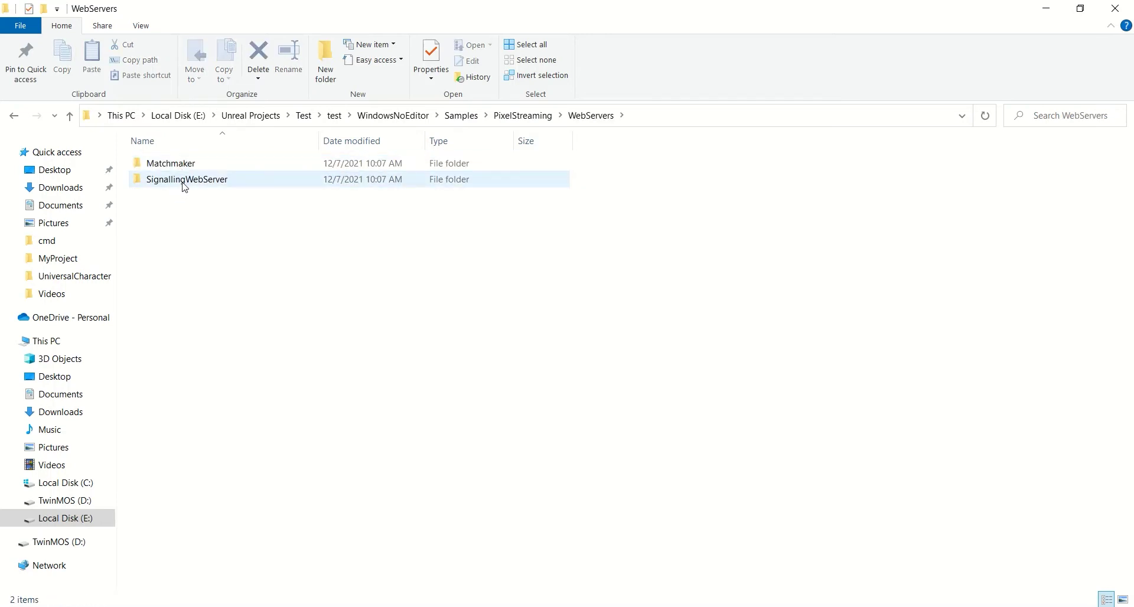
double_click(185, 187)
double_click(184, 195)
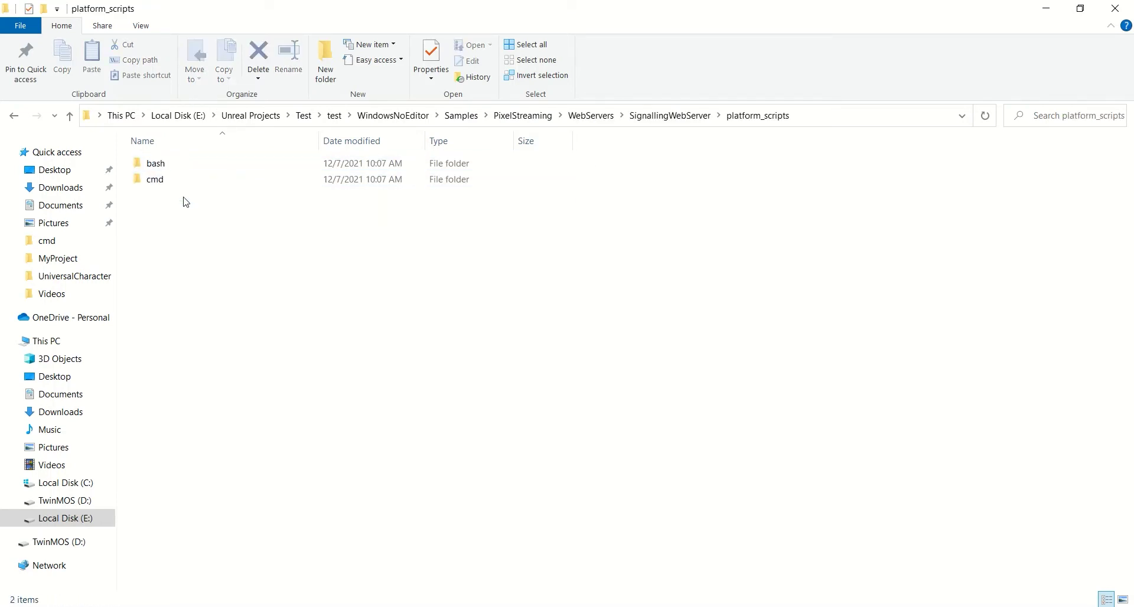
double_click(153, 180)
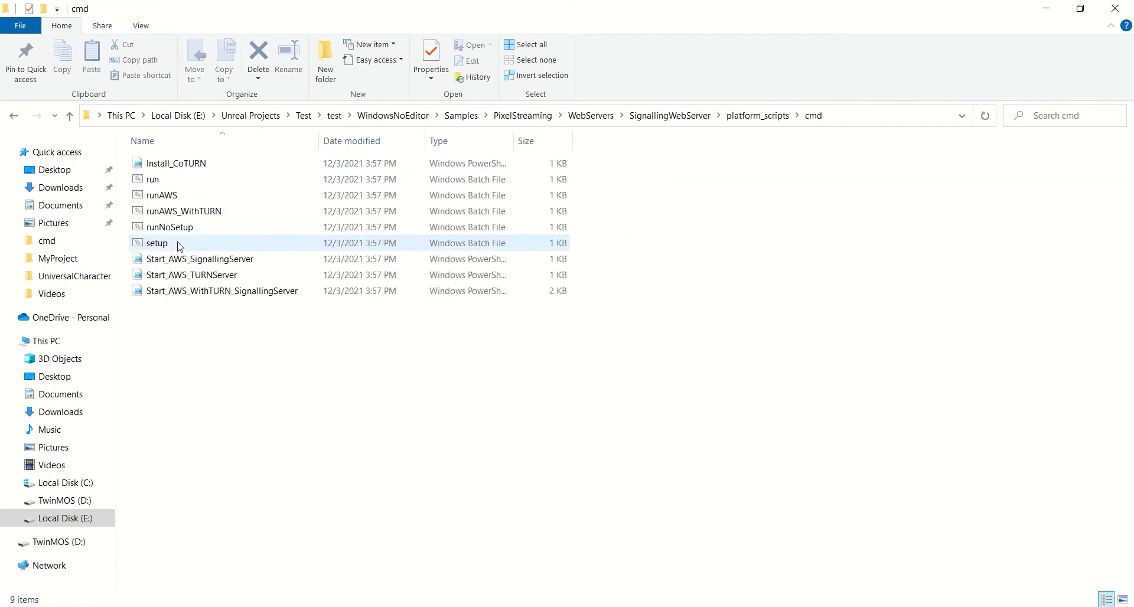
double_click(157, 243)
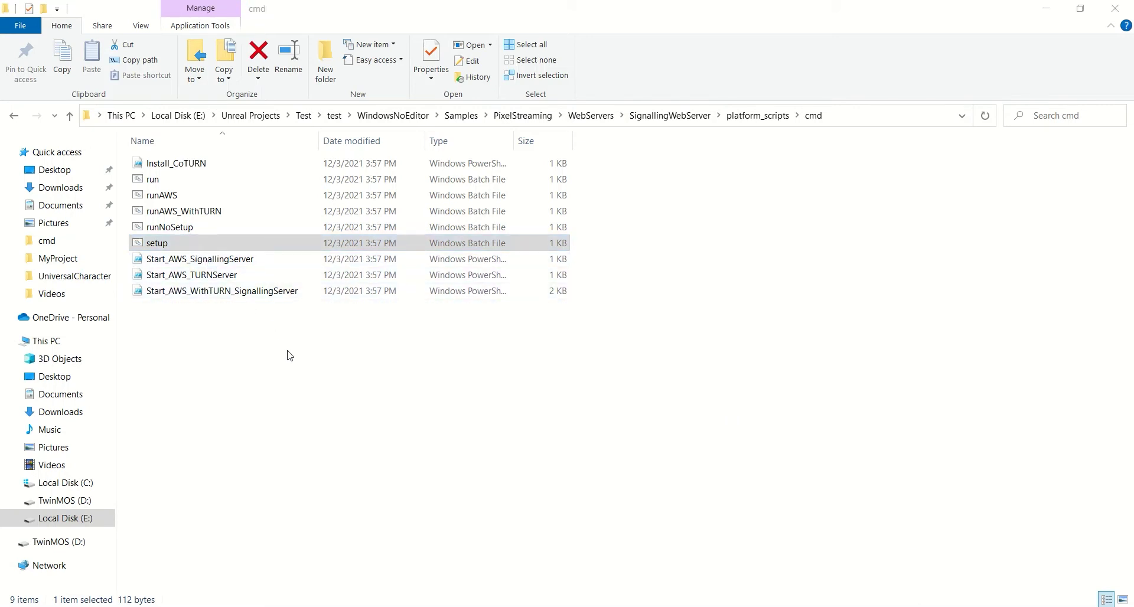
mouse_move(417, 606)
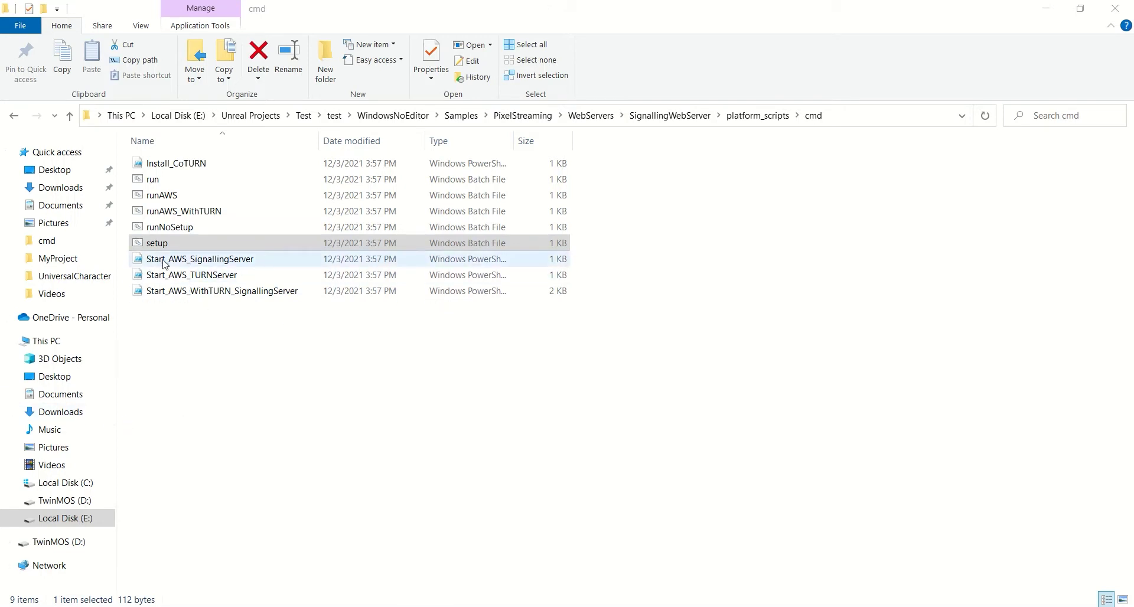
Run the Start_AWS_SignallingServer script with PowerShell and allow Node.js JavaScript Runtime through the firewall on public networks.
right_click(185, 265)
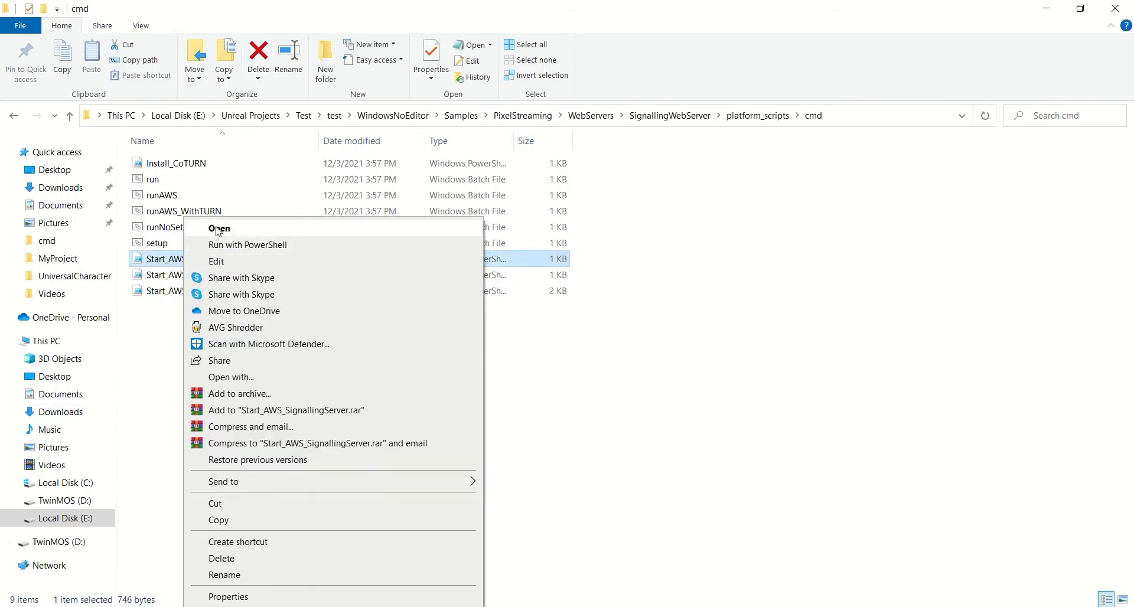
click(239, 243)
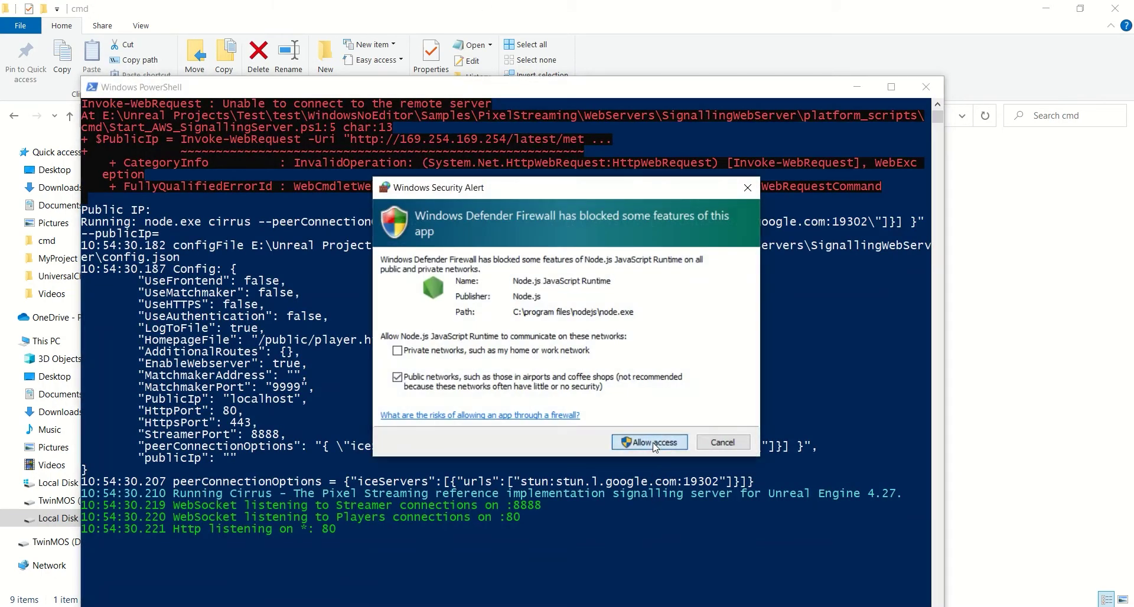
click(654, 444)
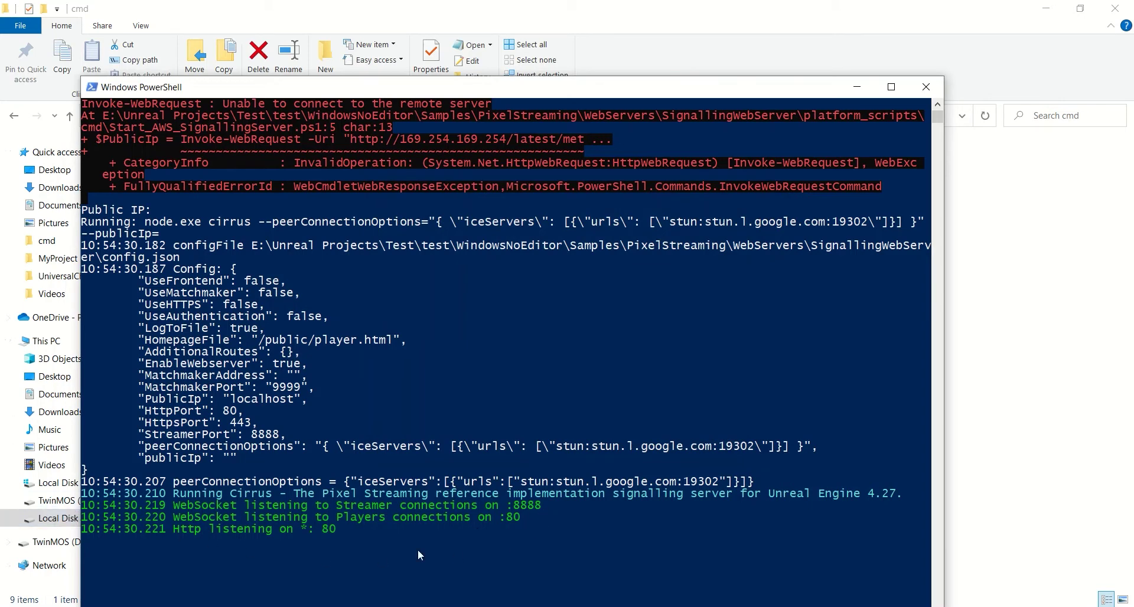
Return to the WindowsNoEditor folder in File Explorer and launch the application from the MyProject shortcut.
click(618, 14)
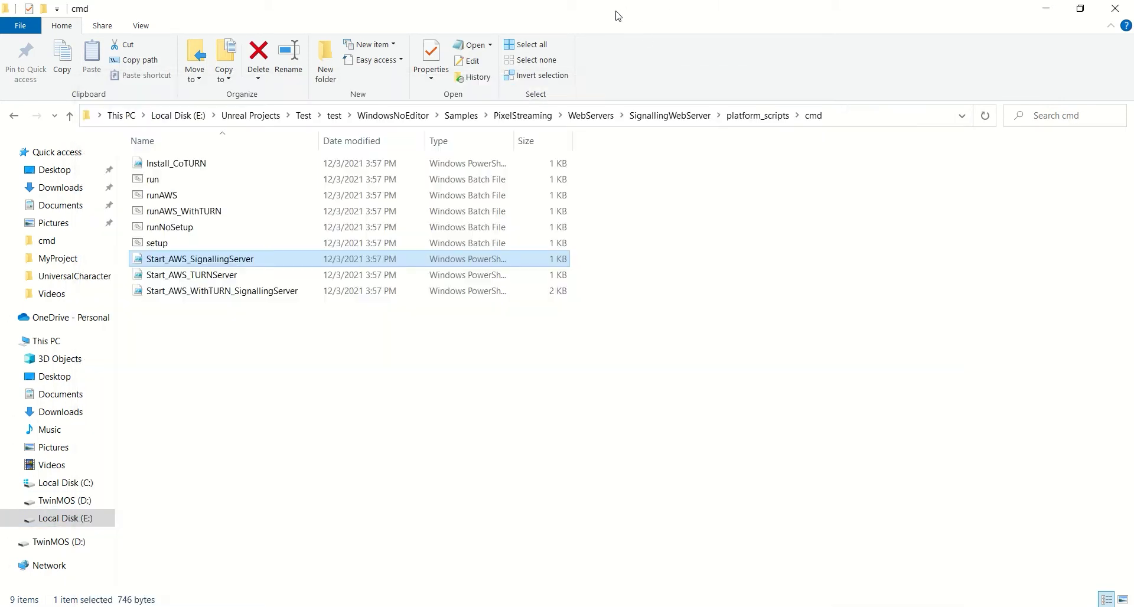
click(393, 115)
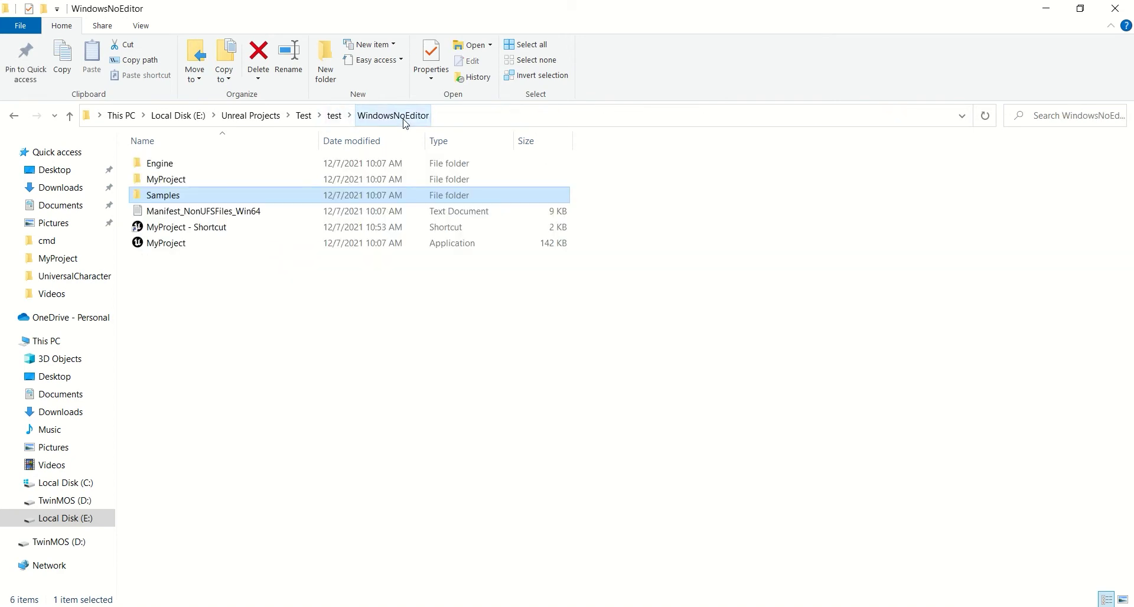
double_click(175, 228)
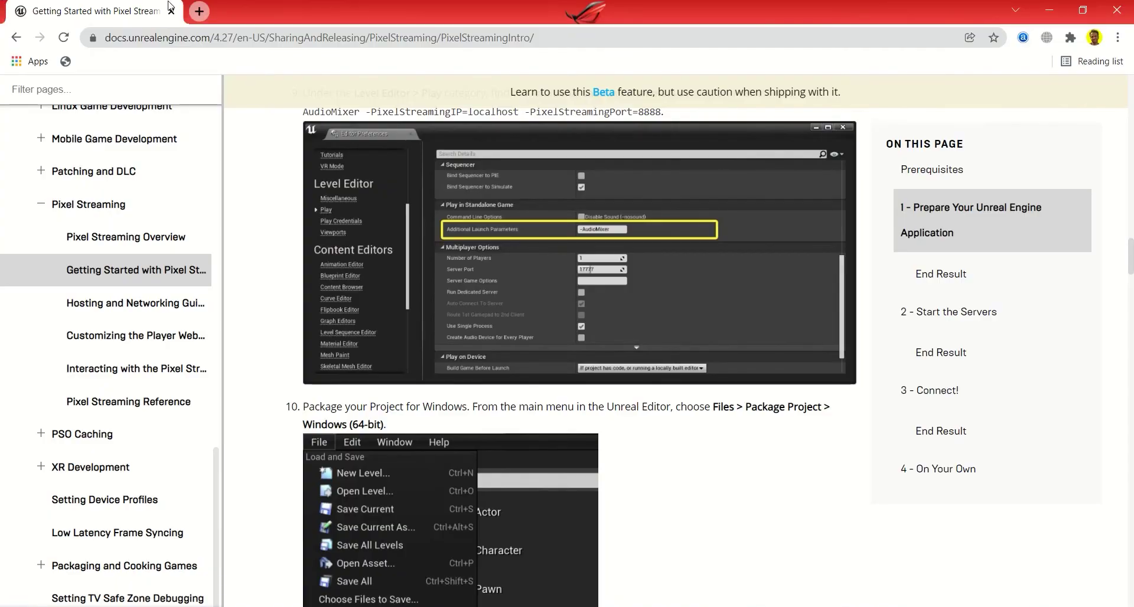
Switch to the browser, open 127.0.0.1 in a new tab and start the pixel stream.
click(200, 13)
text(12)
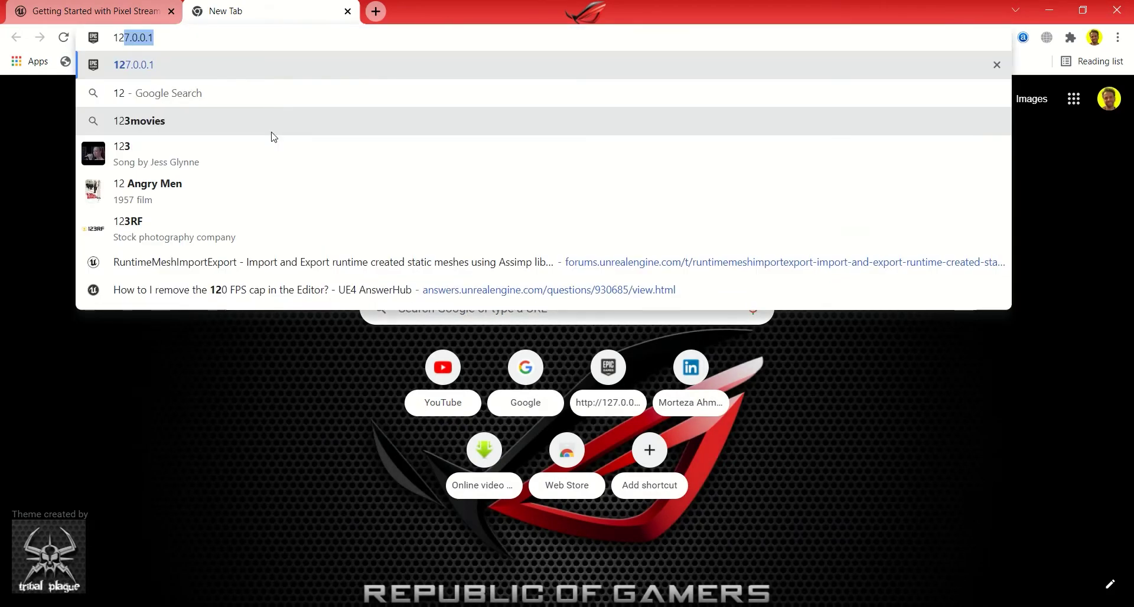
text(7)
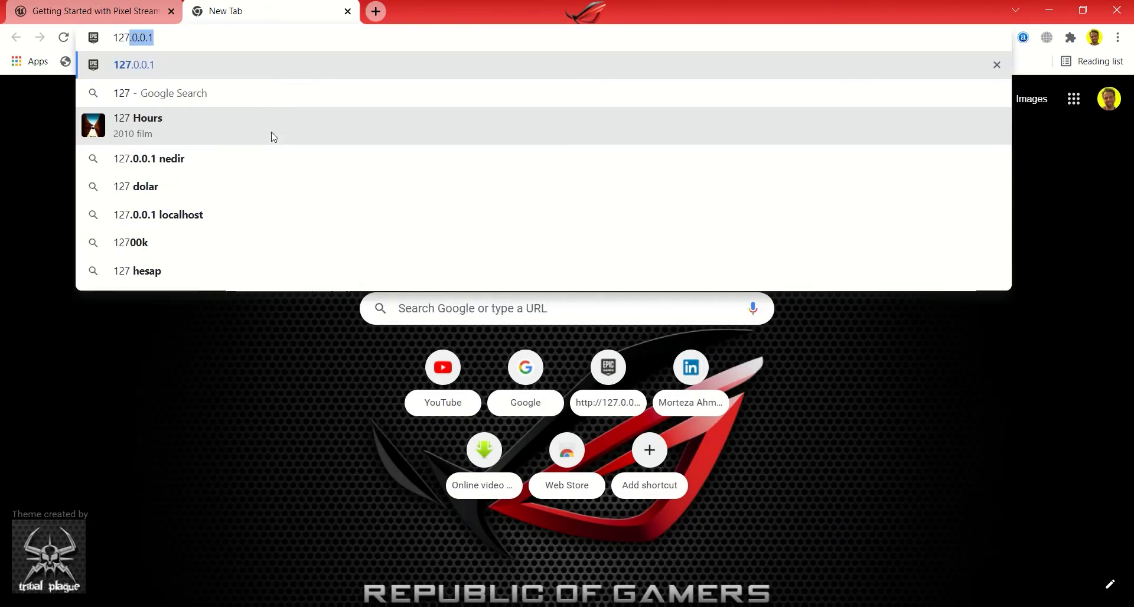
key(Return)
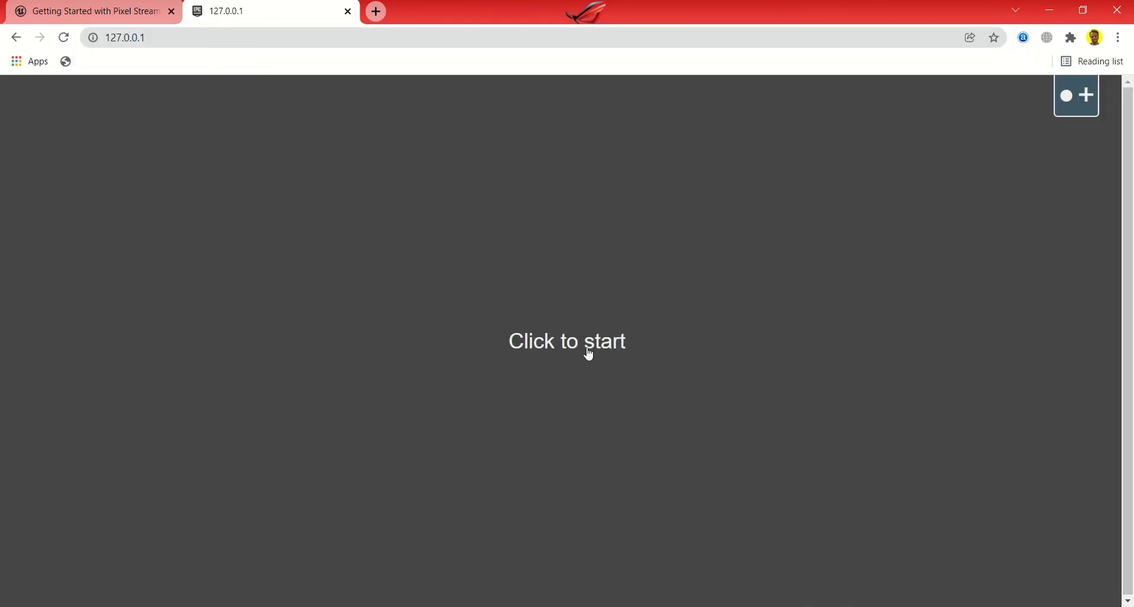
click(573, 307)
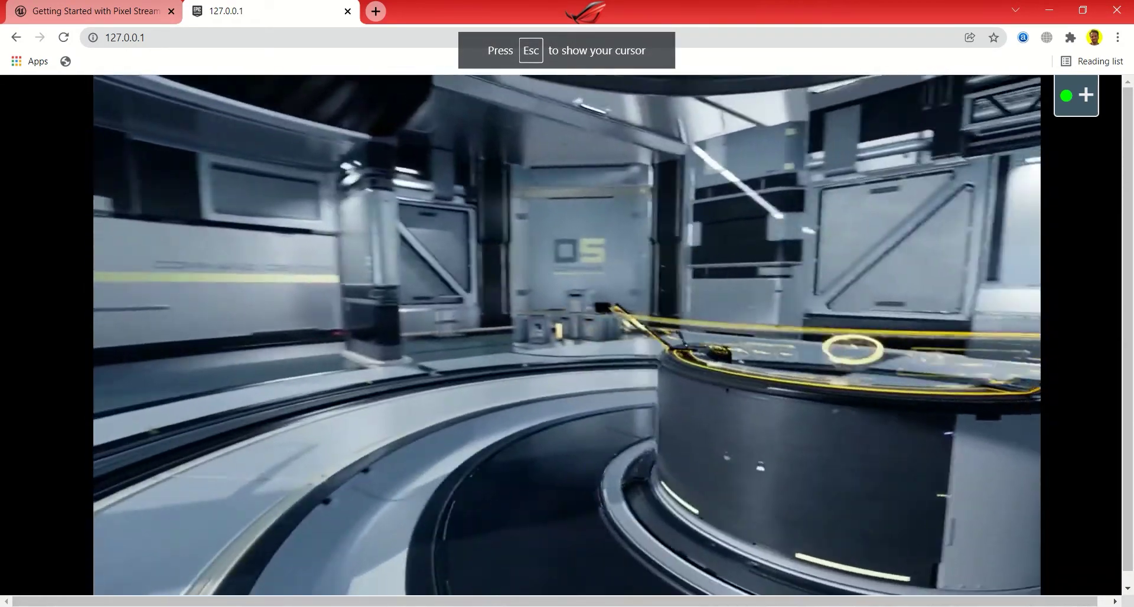
Walk around the streamed level in the browser to test its movement controls.
key(w)
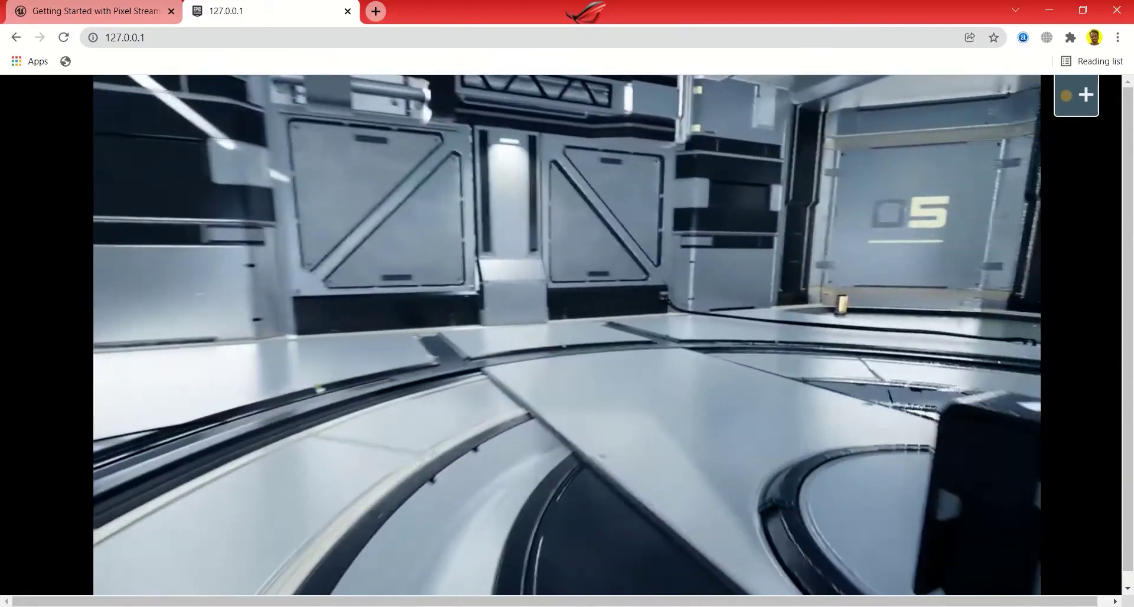
key(w)
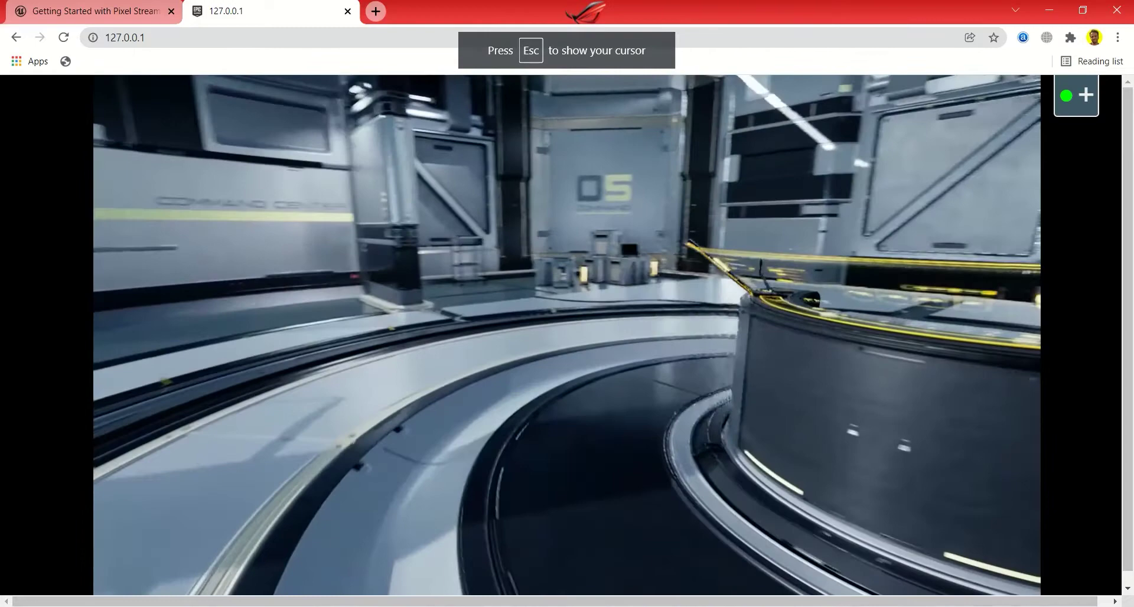
key(w)
key(a)
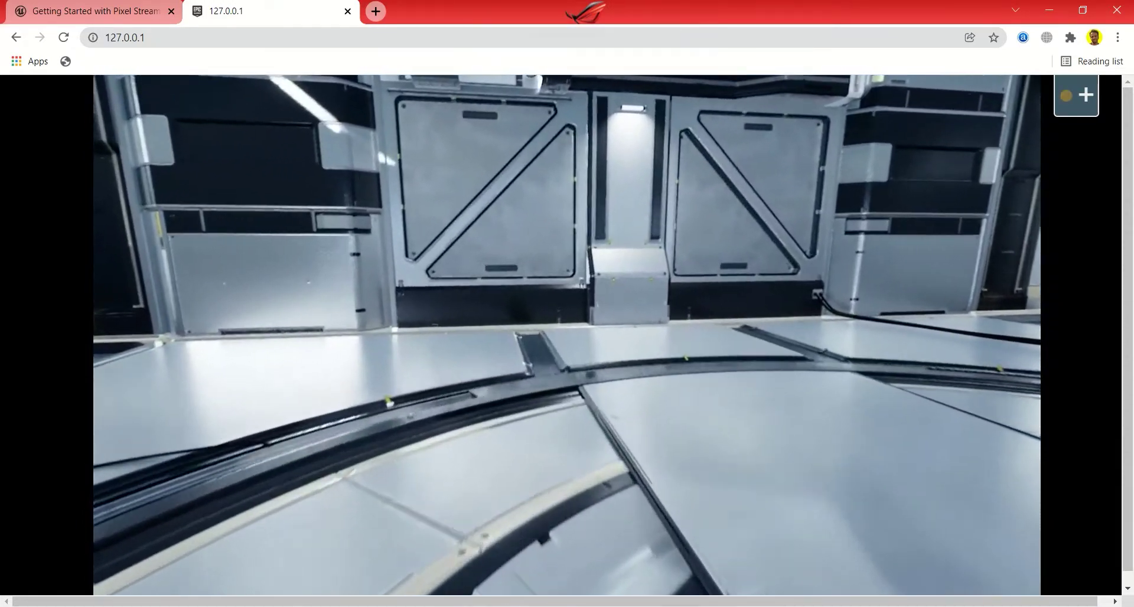
key(w)
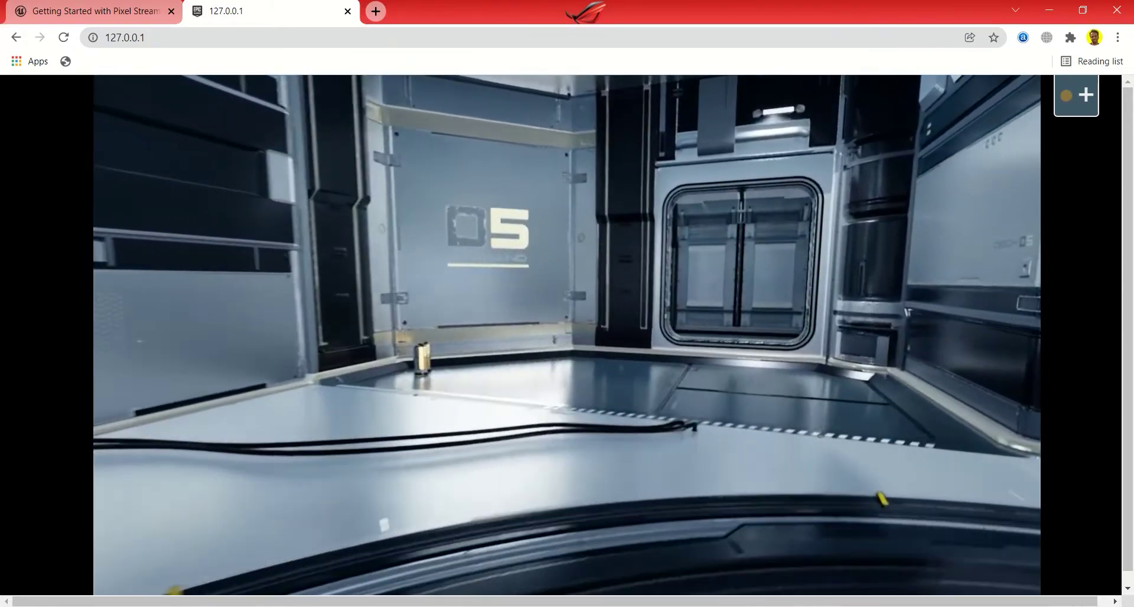
key(w)
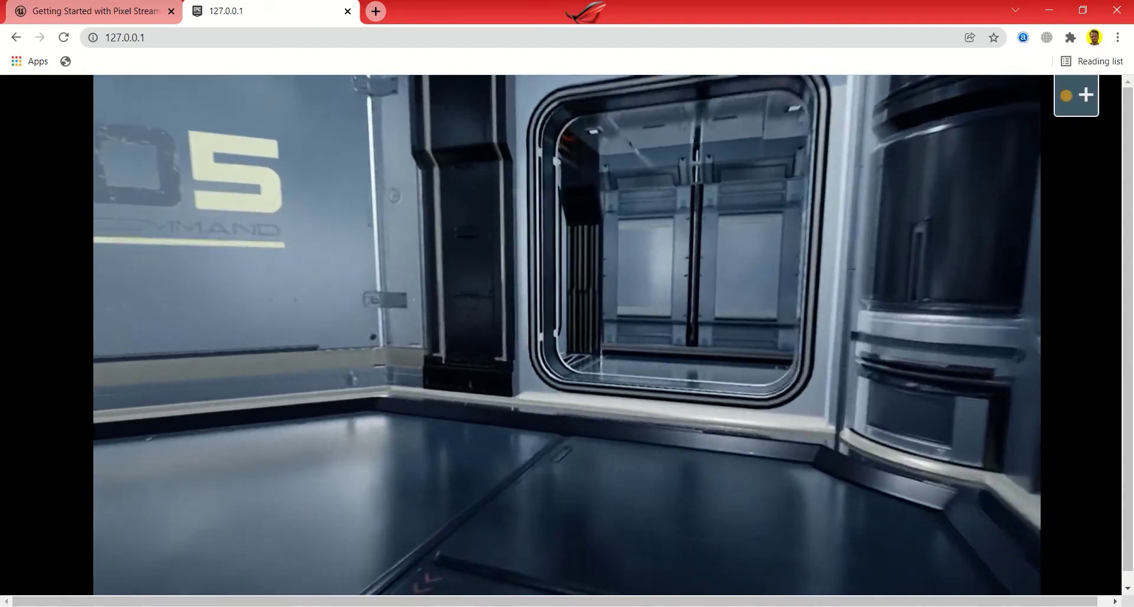
key(w)
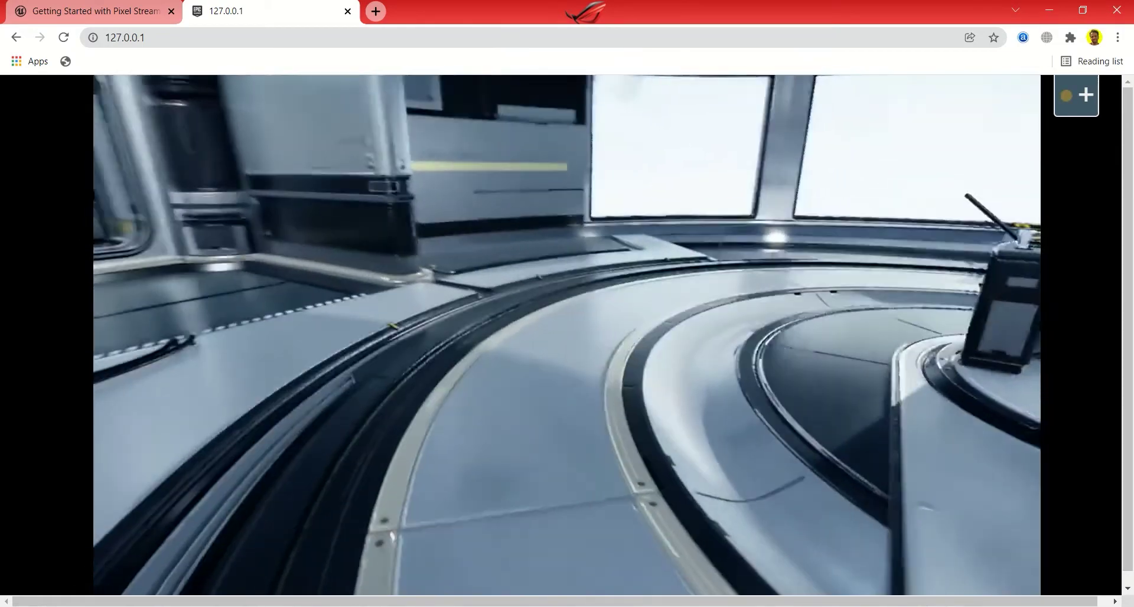
key(w)
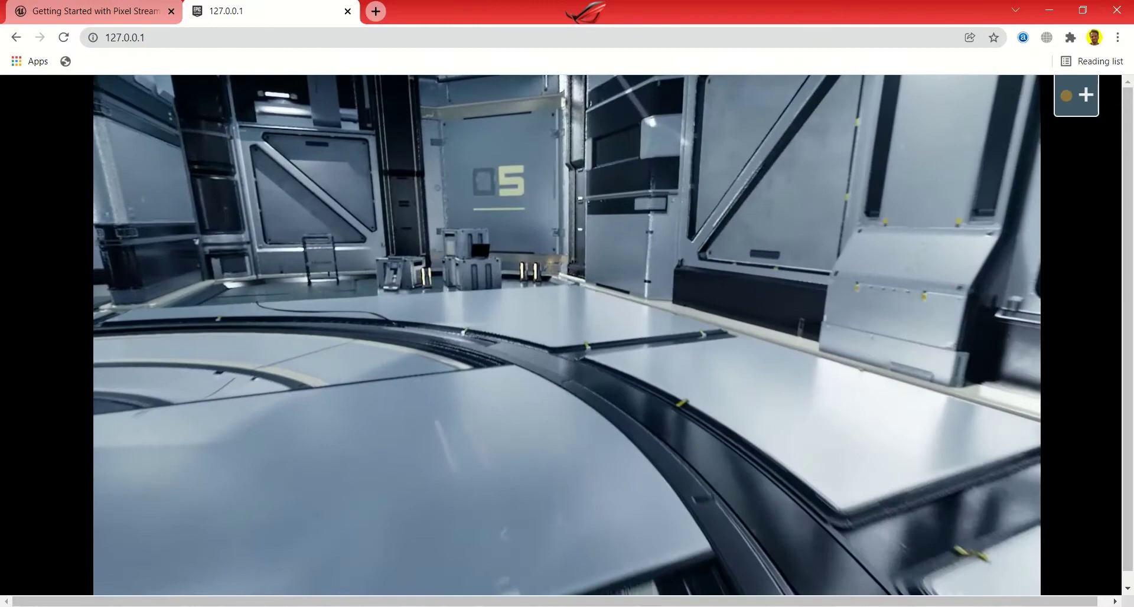
key(w)
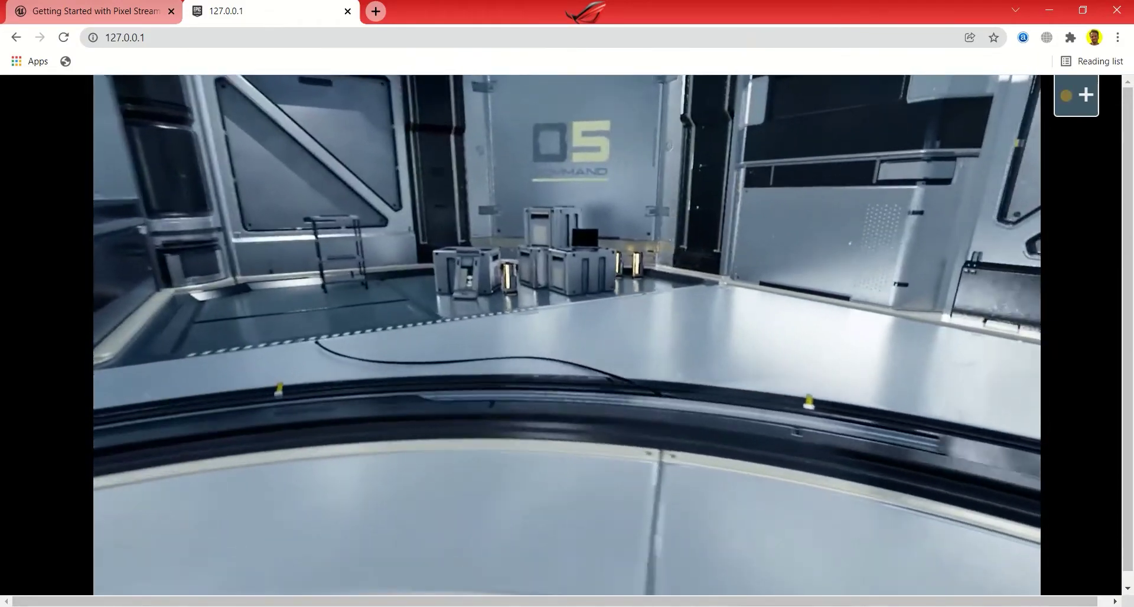